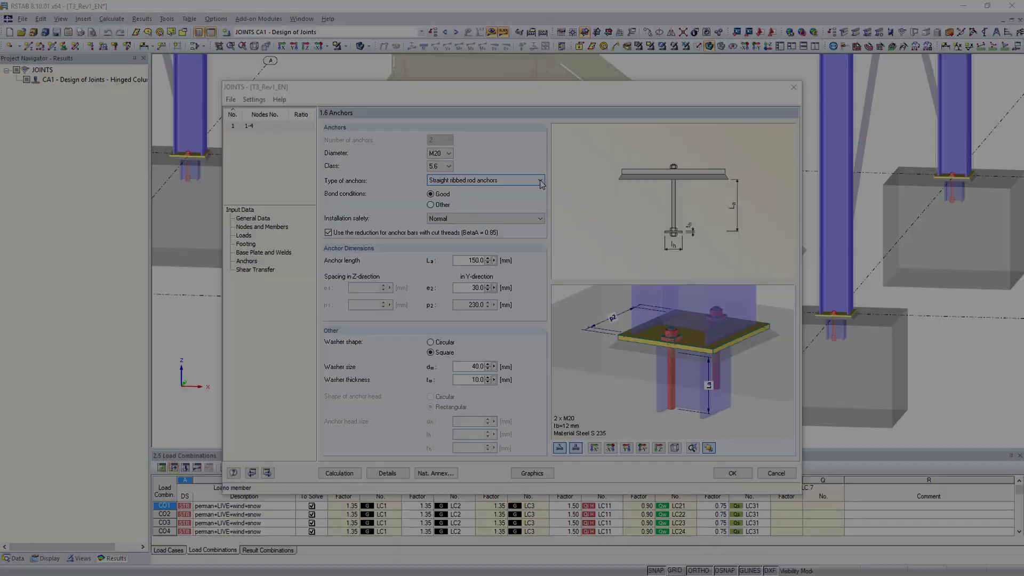
Set the anchor type to anchor bolts with head, give the bar start a Hook, and run the ALUMINUM design
left_click(539, 180)
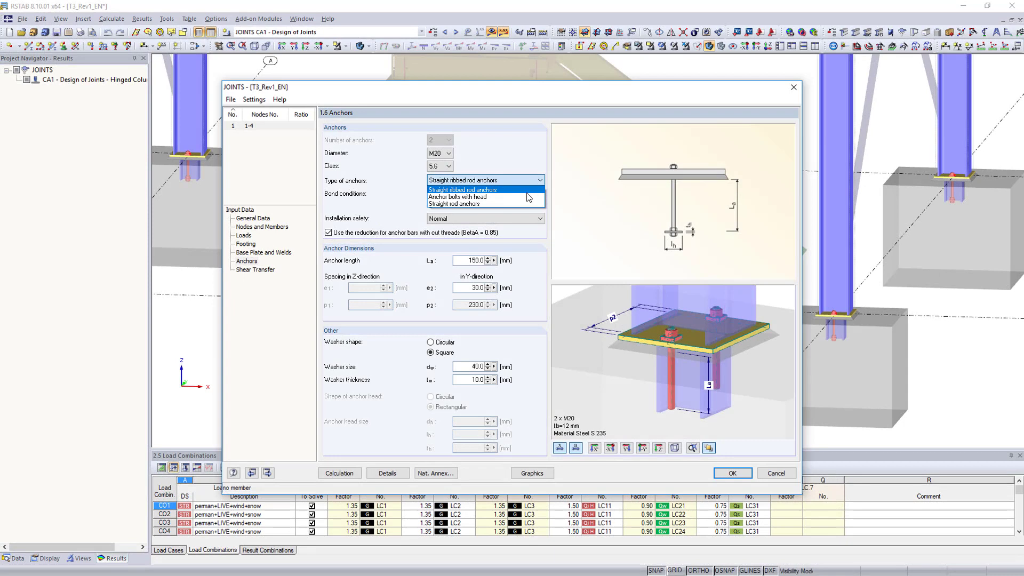
left_click(527, 200)
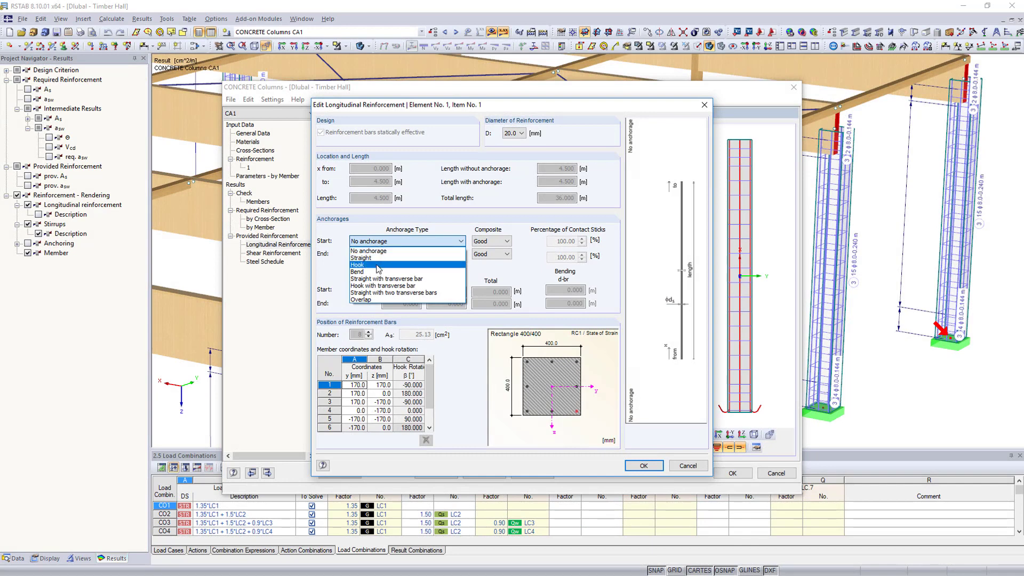
left_click(378, 264)
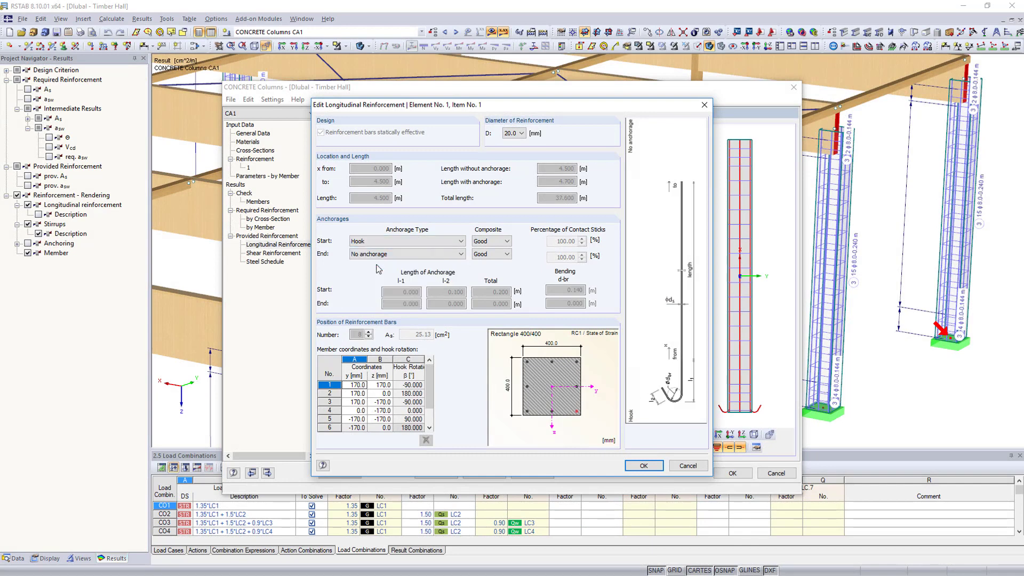
left_click(642, 465)
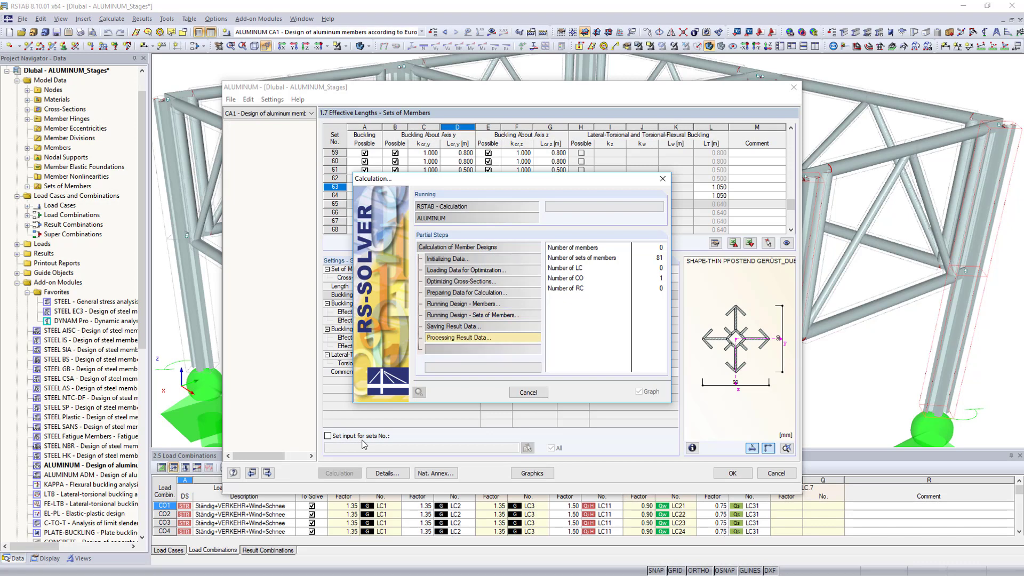
left_click_drag(791, 143, 792, 173)
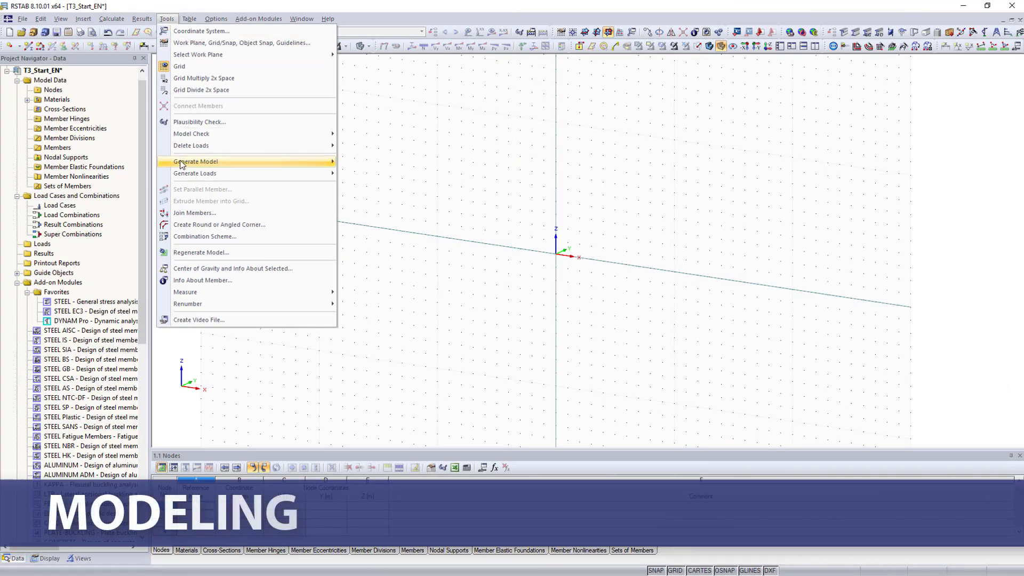
Start a 3D frame model with 6.000 m spans and edit the Z-direction value
mouse_move(332, 165)
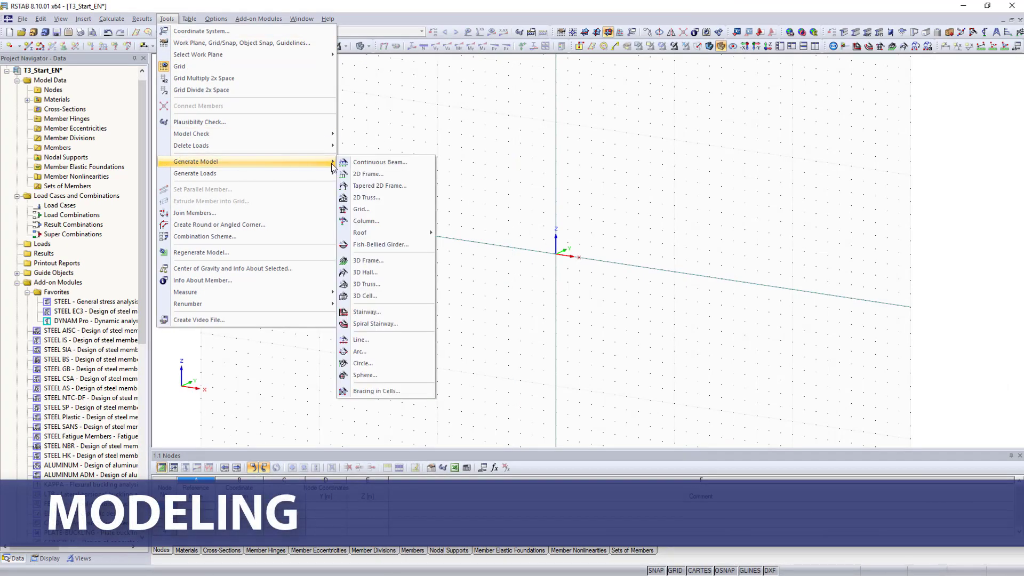
left_click(360, 262)
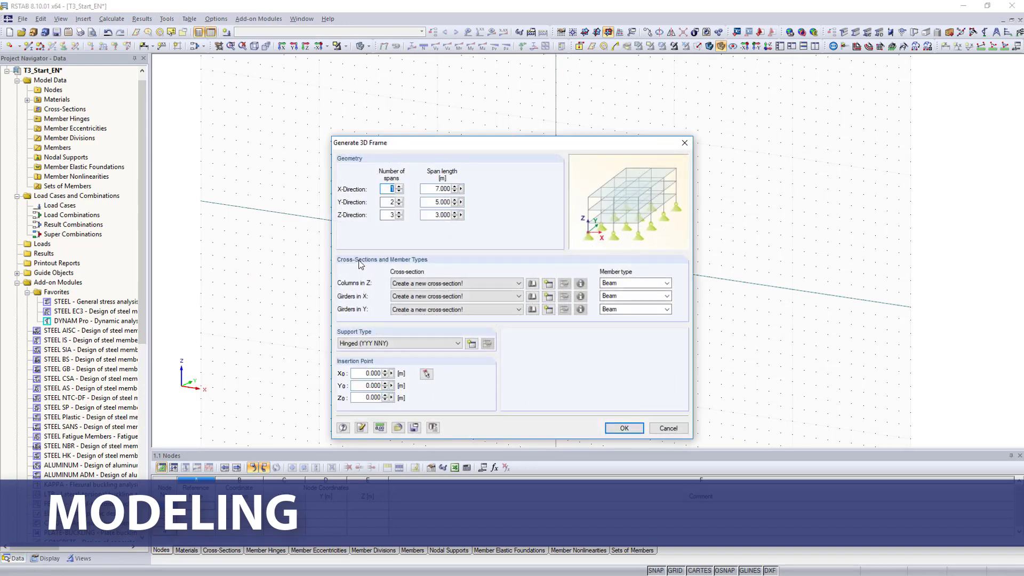
left_click(454, 199)
double_click(444, 214)
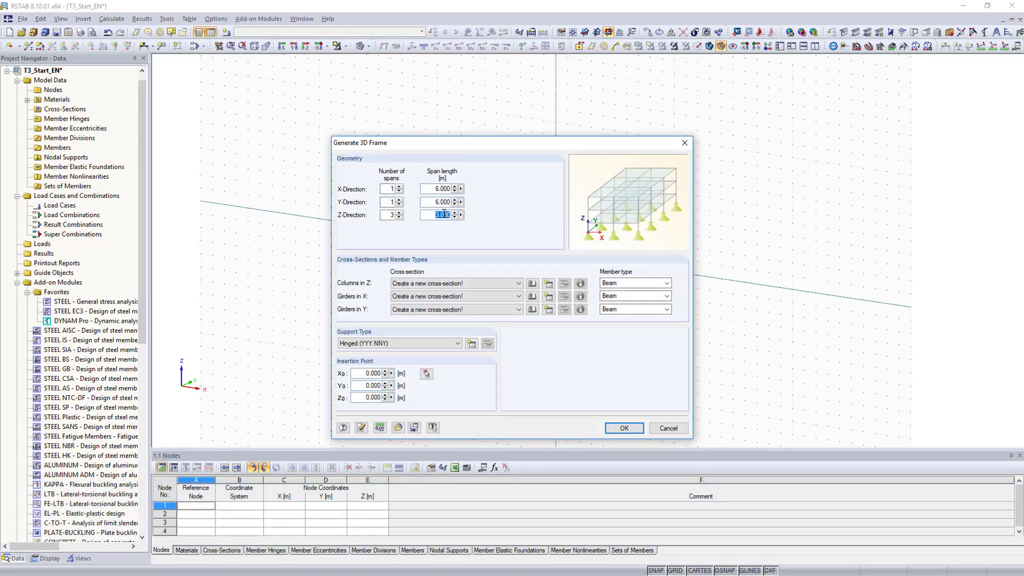
Assign EN rolled HE A 200 sections to the columns and generate the frame
left_click(531, 284)
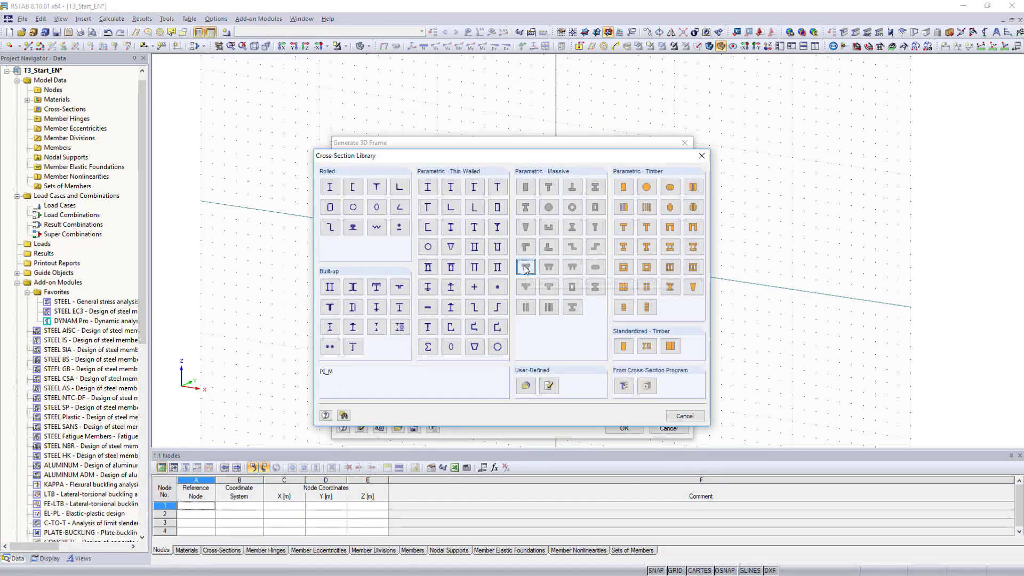
left_click(329, 186)
left_click(338, 273)
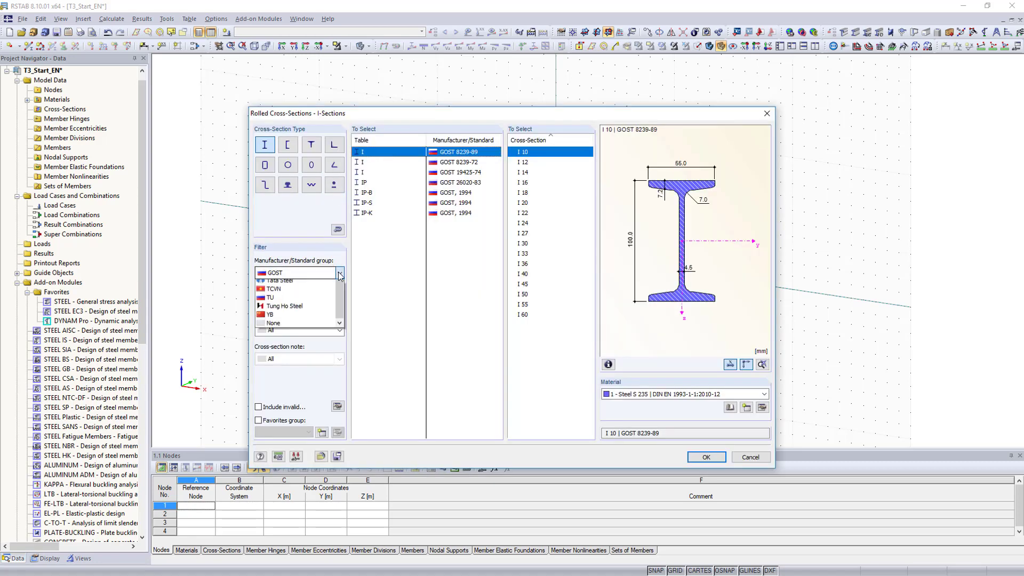
left_click(280, 370)
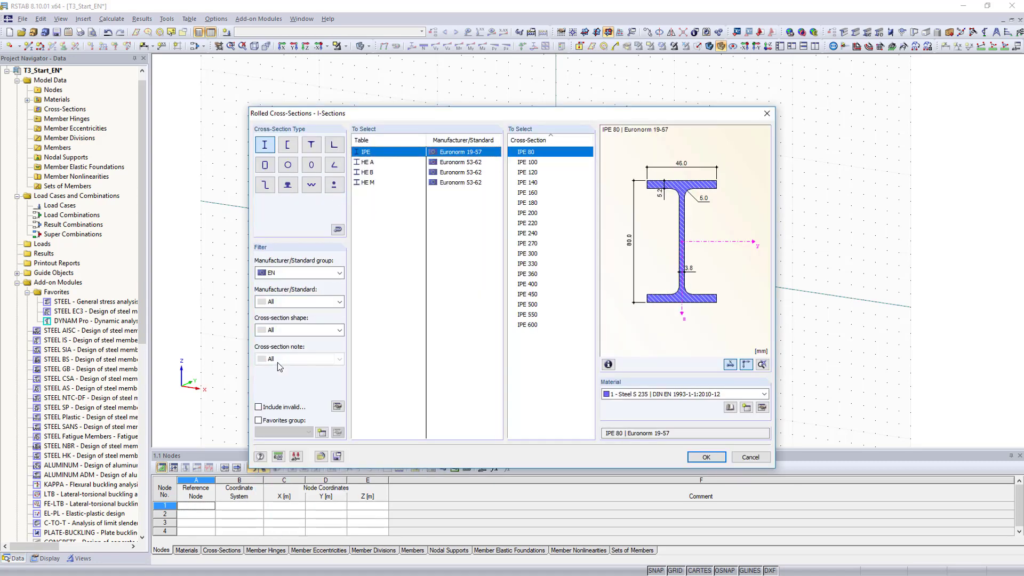
left_click(366, 163)
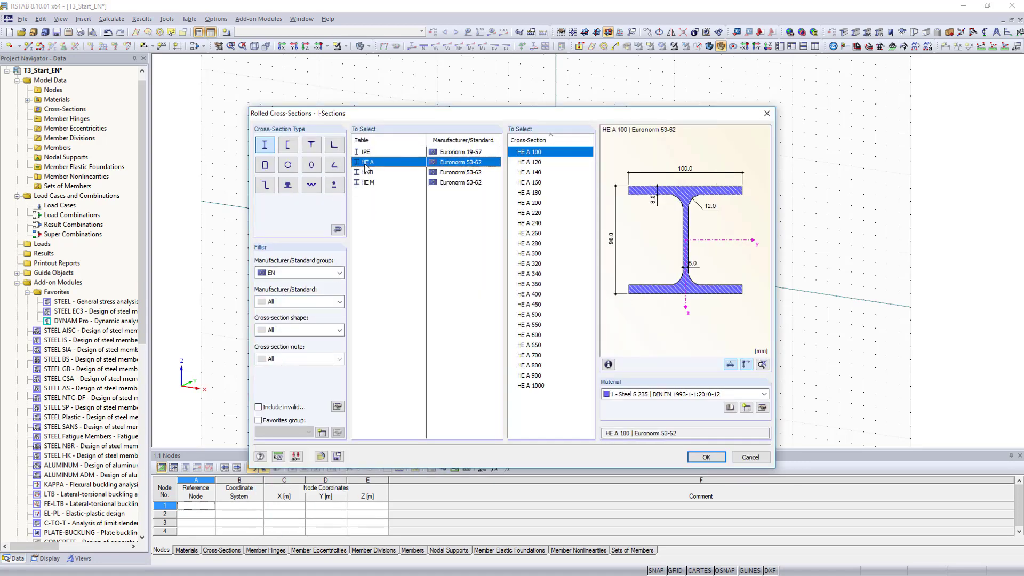
left_click(522, 203)
left_click(703, 458)
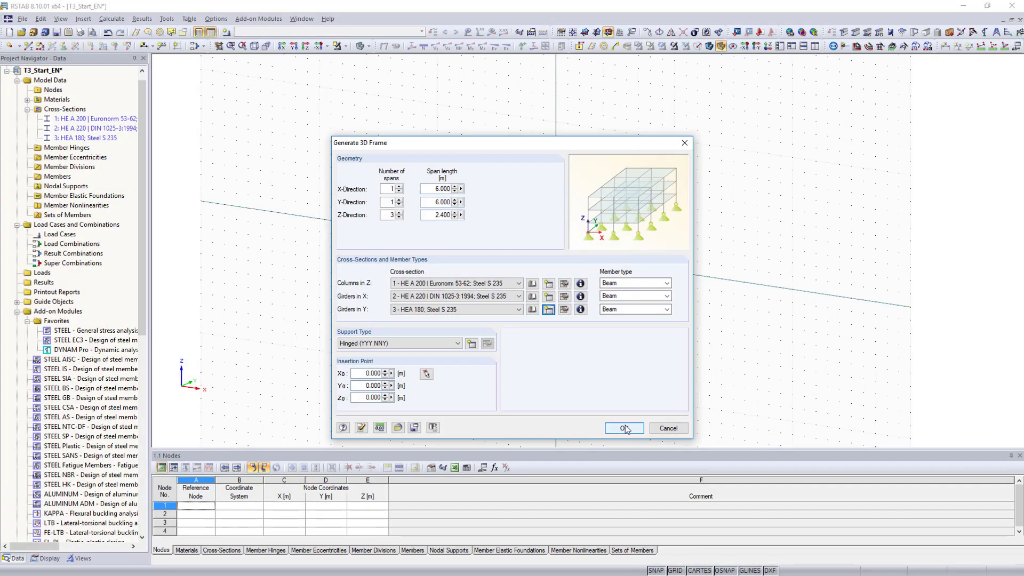
left_click(624, 428)
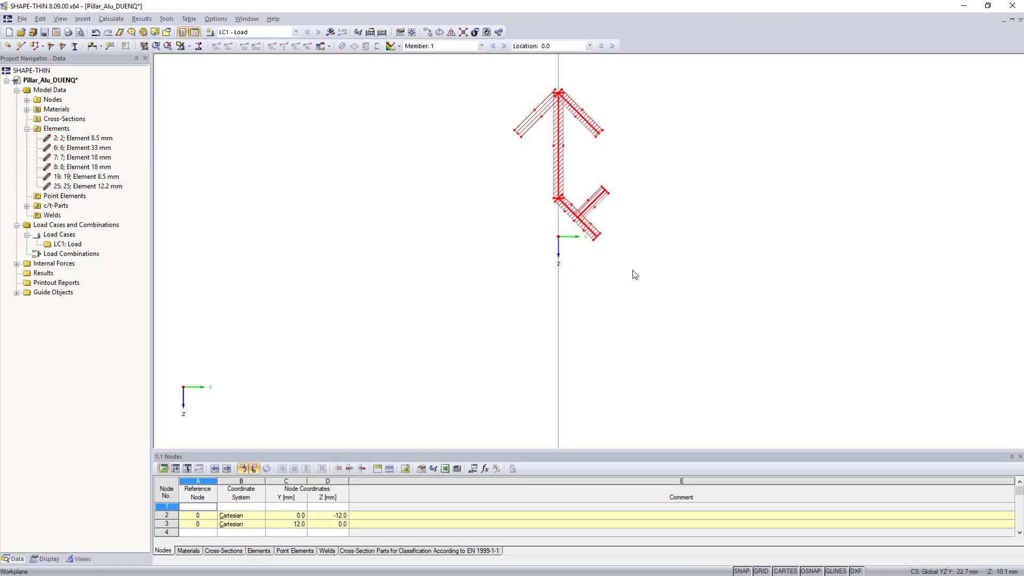
Create copies of the elements rotated 90° about Y 0, Z 0
right_click(562, 164)
left_click(568, 261)
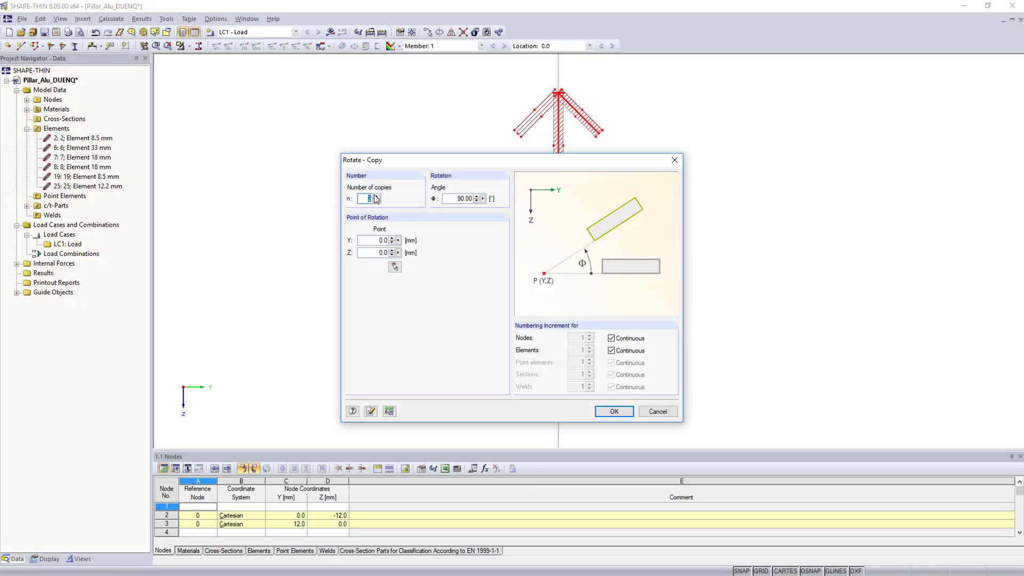
left_click(614, 411)
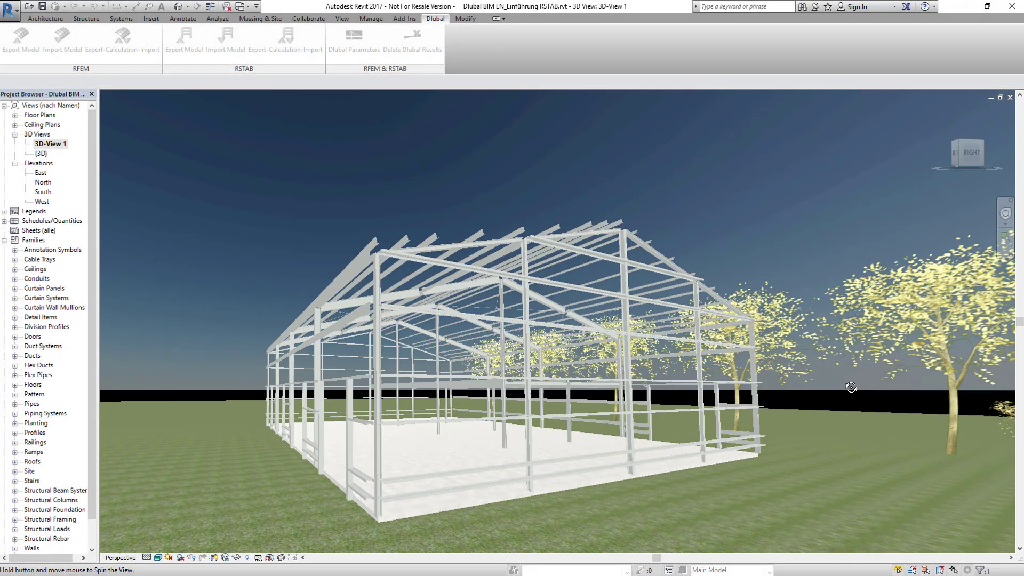
Export the Revit steel hall to RSTAB, updating the existing structure
middle_click_drag(832, 367, 896, 364, "shift")
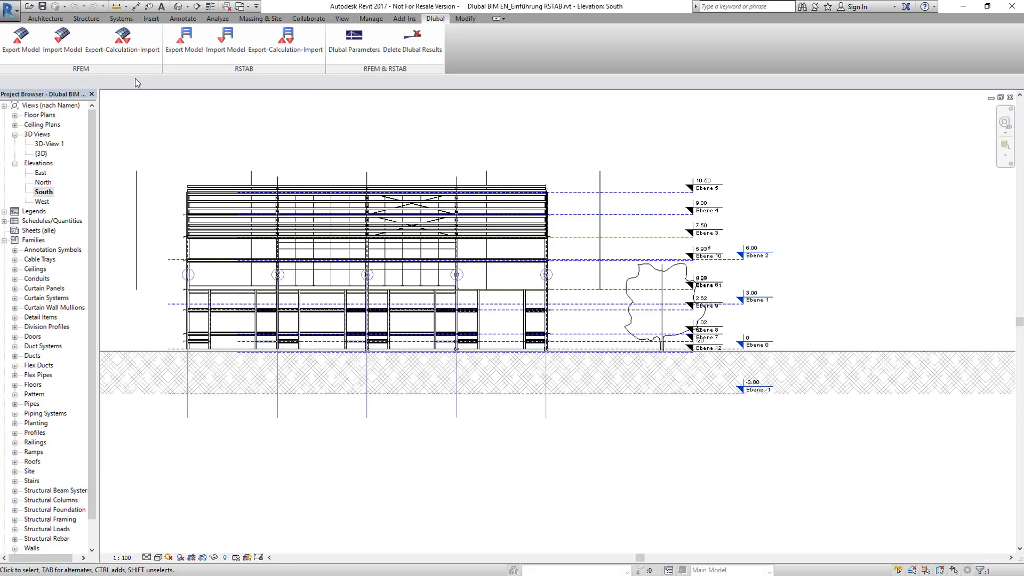
left_click(184, 40)
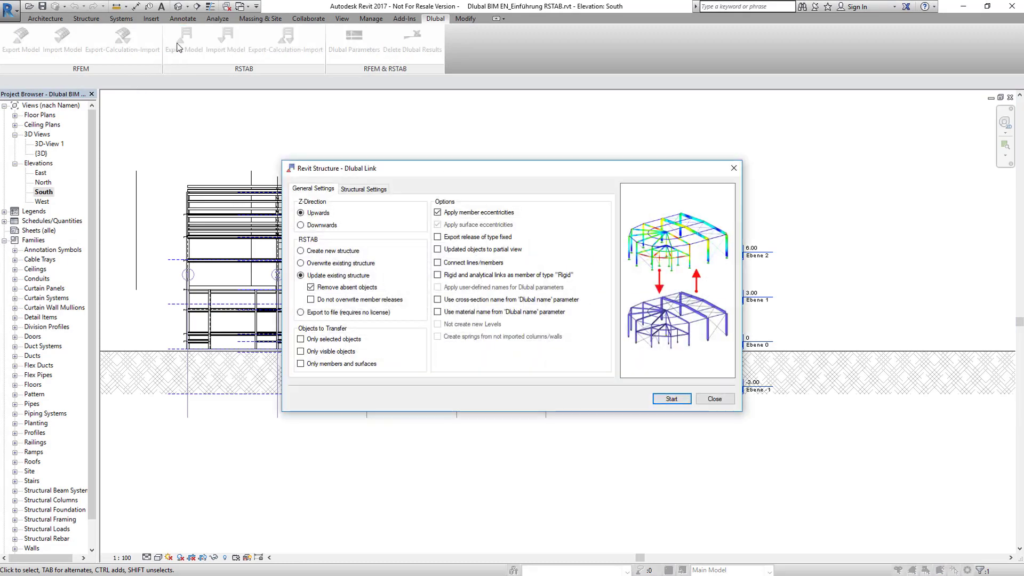
left_click(664, 399)
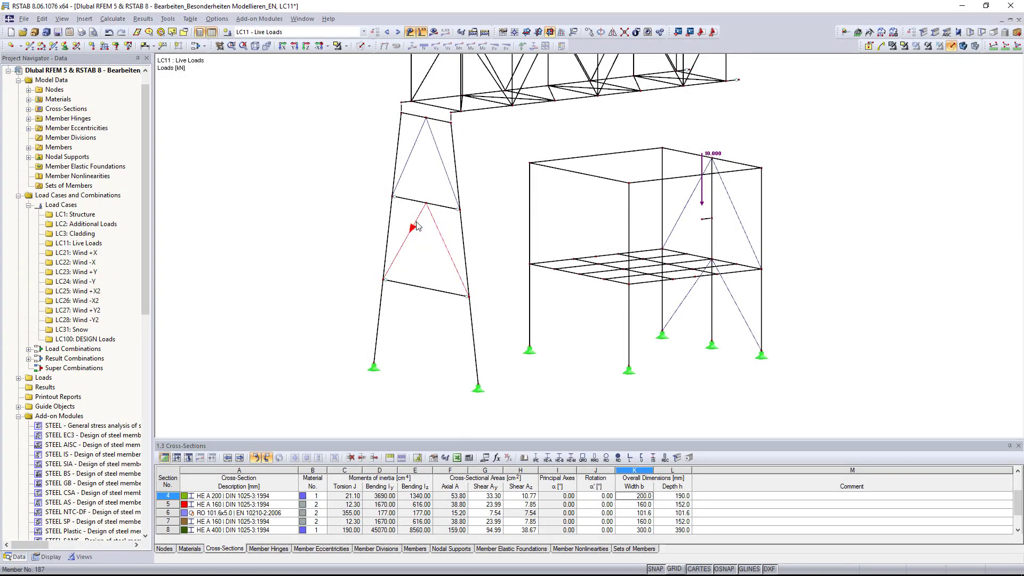
Rotate the selected roof truss 10° about the Z axis through the left tower's top node
left_click(417, 226)
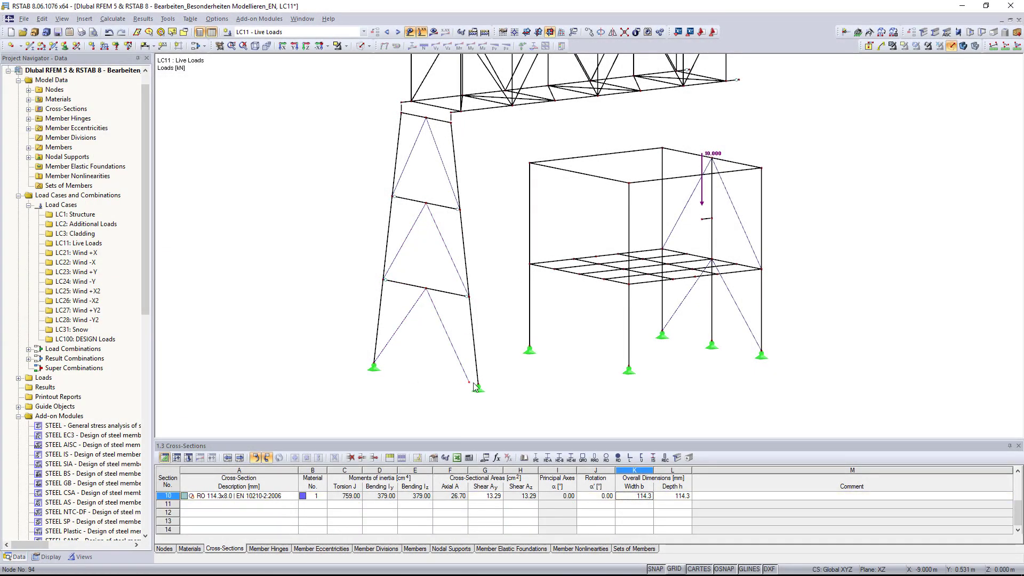
left_click_drag(782, 179, 439, 98)
right_click(440, 98)
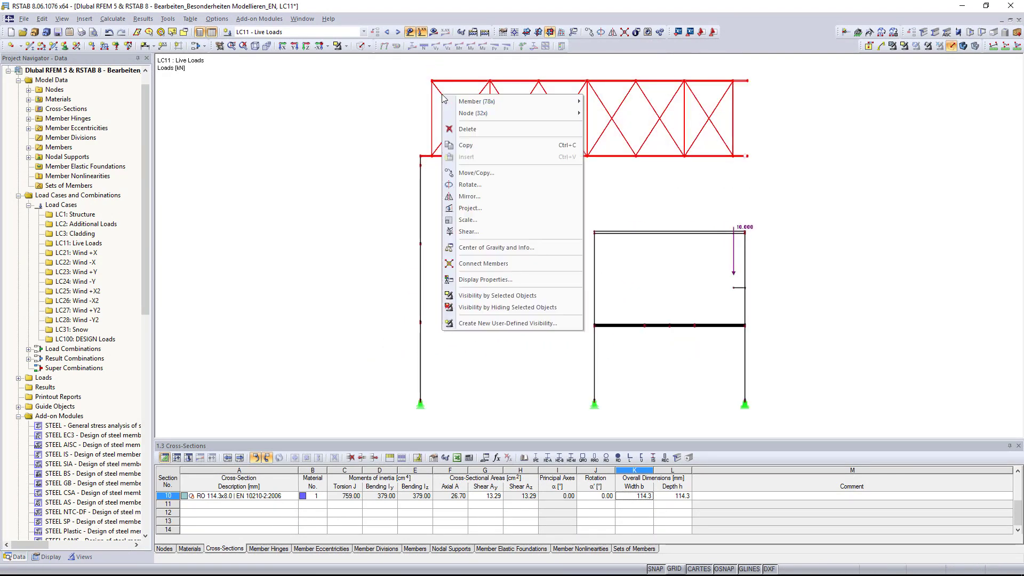
left_click(459, 185)
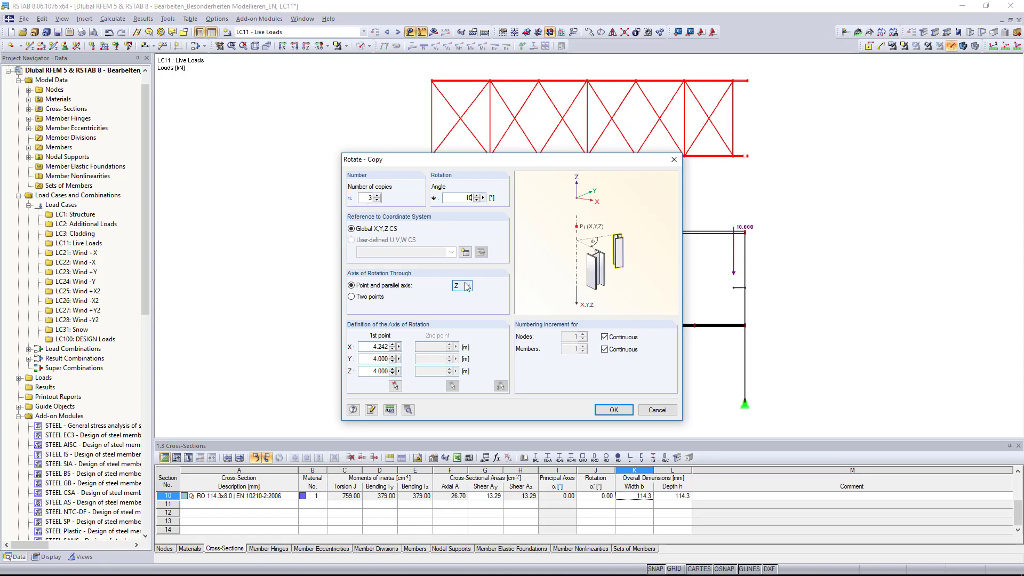
left_click(395, 385)
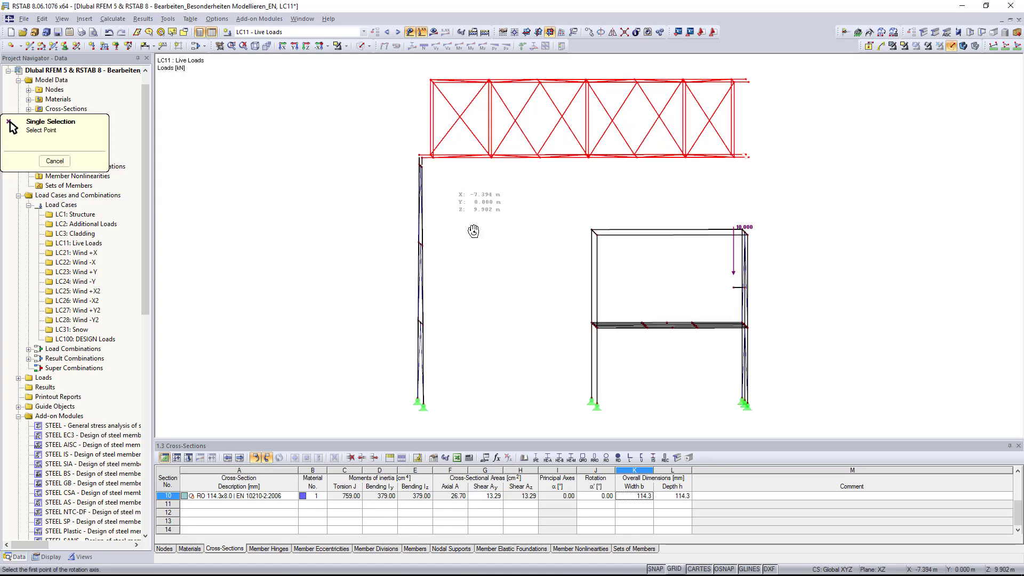
left_click(418, 160)
key("Return")
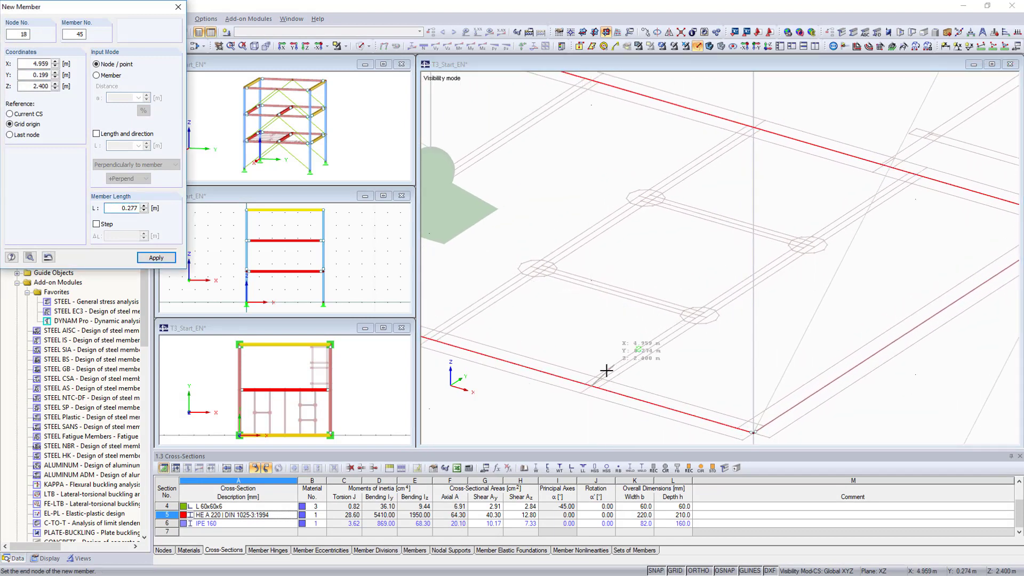
End the new member at X 5.000, Y 3.000, Z 2.400 m and stop adding members
left_click(916, 172)
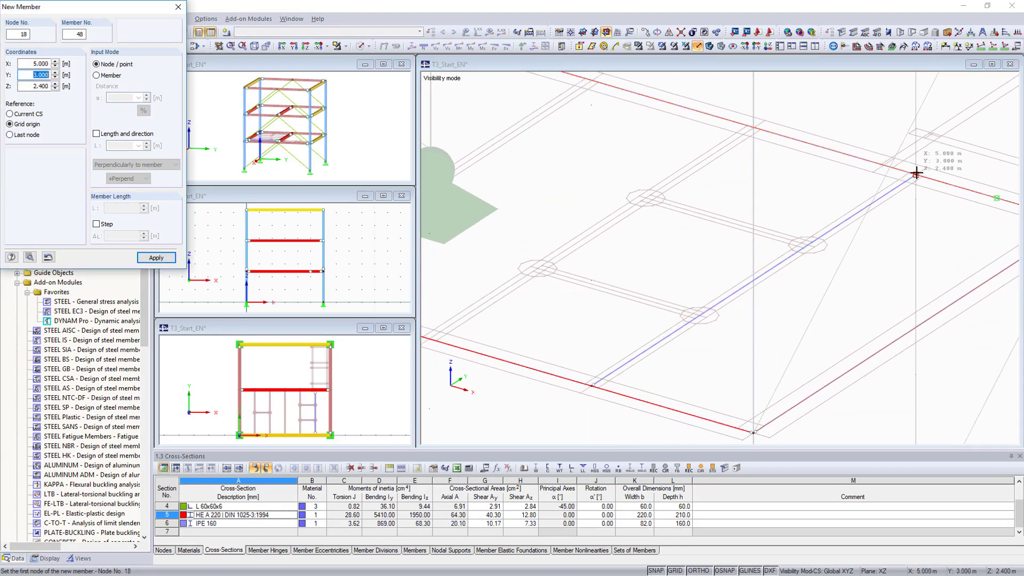
scroll(916, 173, "down", 5)
key("Escape")
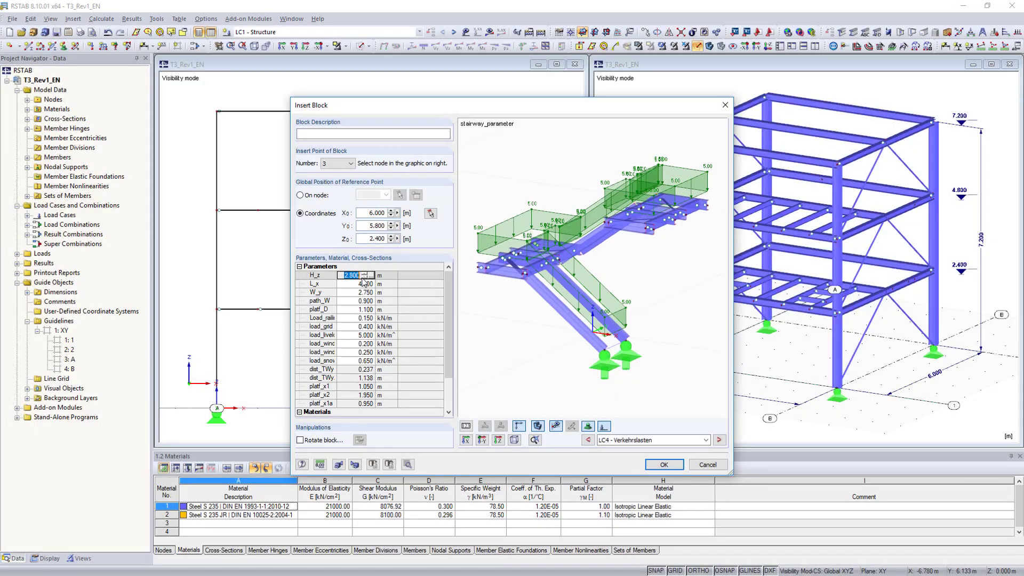
Lower the stair block's H_z to 2.400, L_x to 4.000 and platf_D to 1.000 m
left_click(363, 277)
left_click(364, 278)
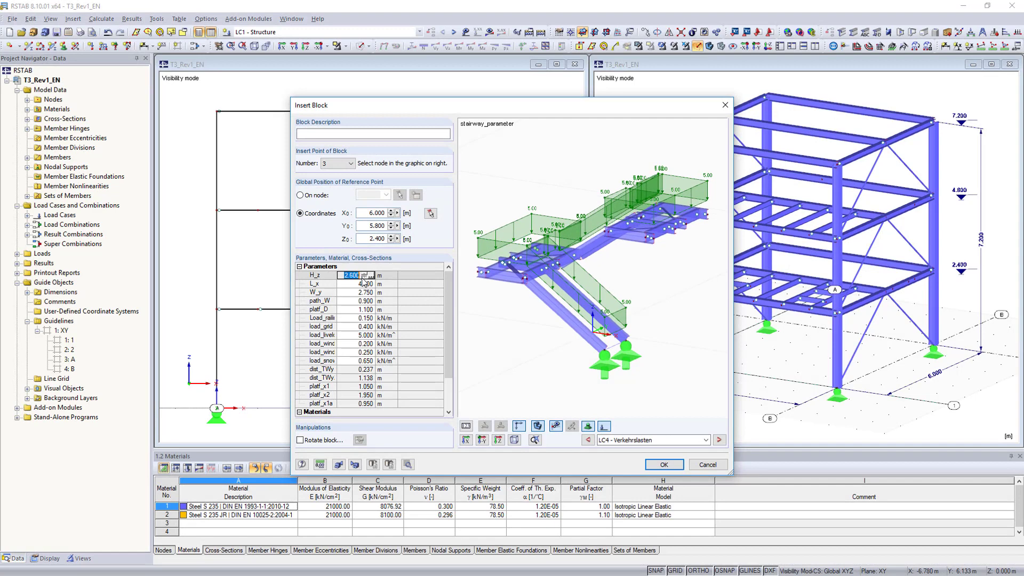
left_click(364, 278)
left_click(364, 278)
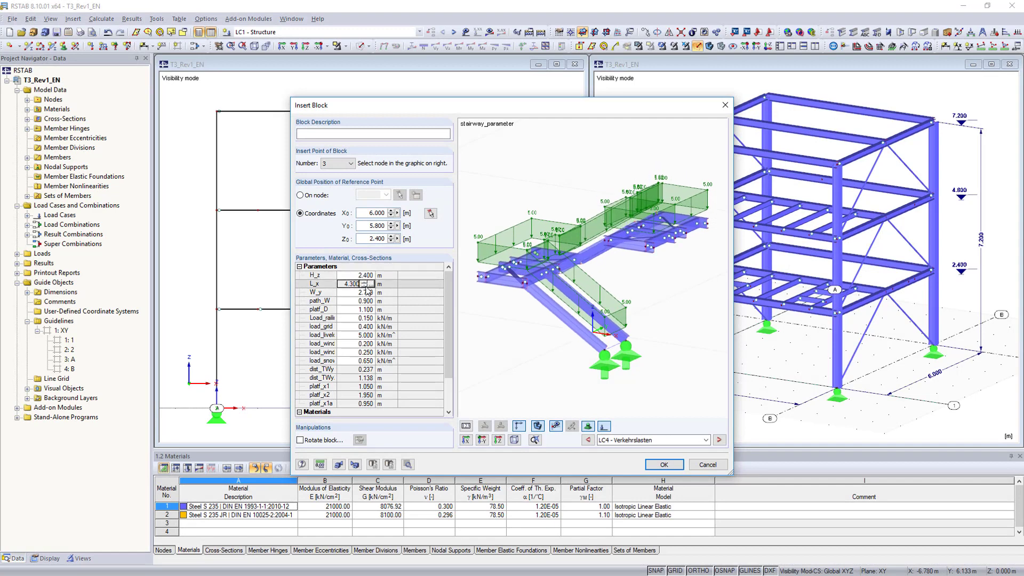
left_click(363, 286)
left_click(364, 285)
left_click(364, 286)
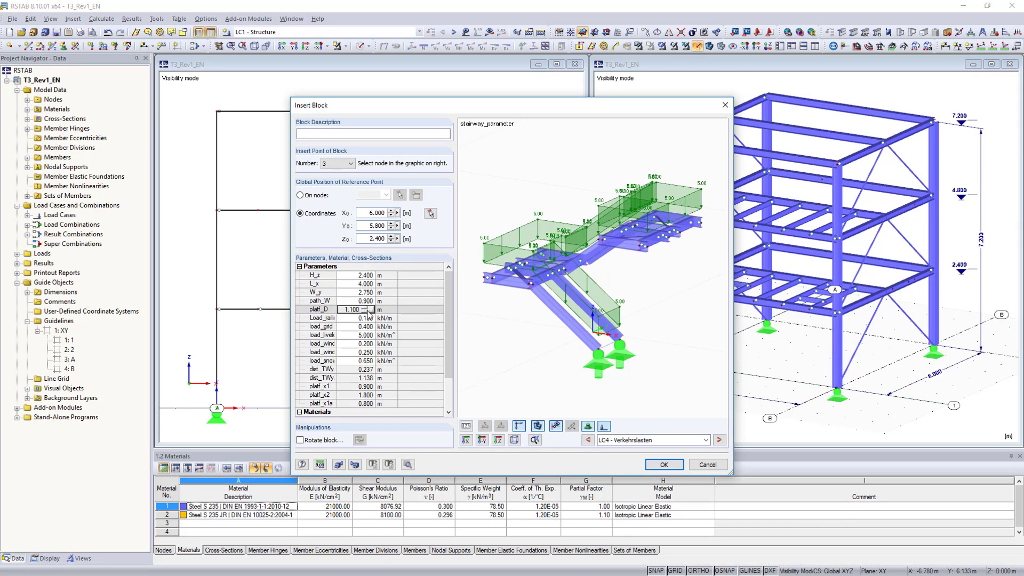
left_click(364, 312)
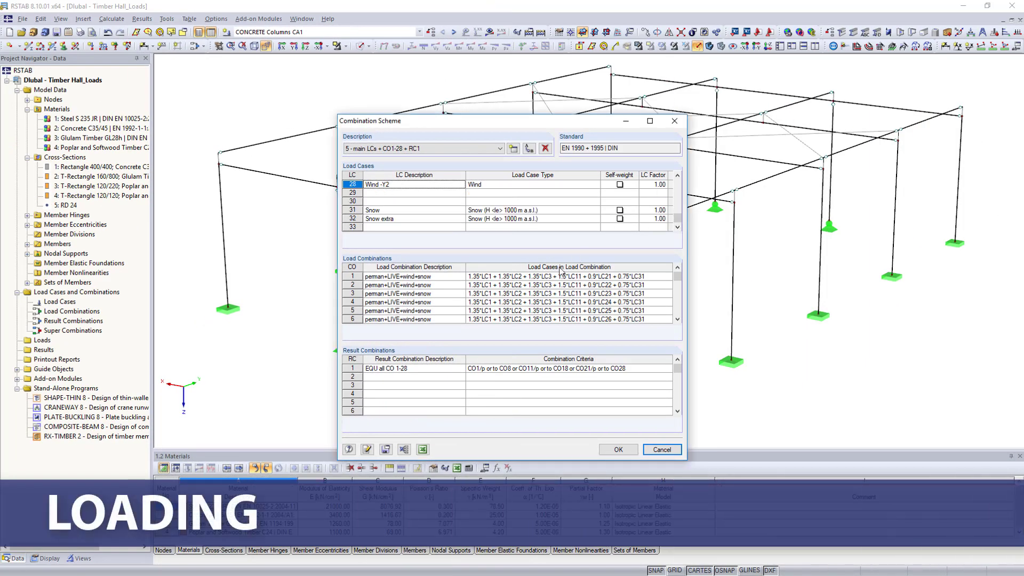
Accept the combination scheme and classify loads to EN 1990 with the BS national annex
left_click(624, 454)
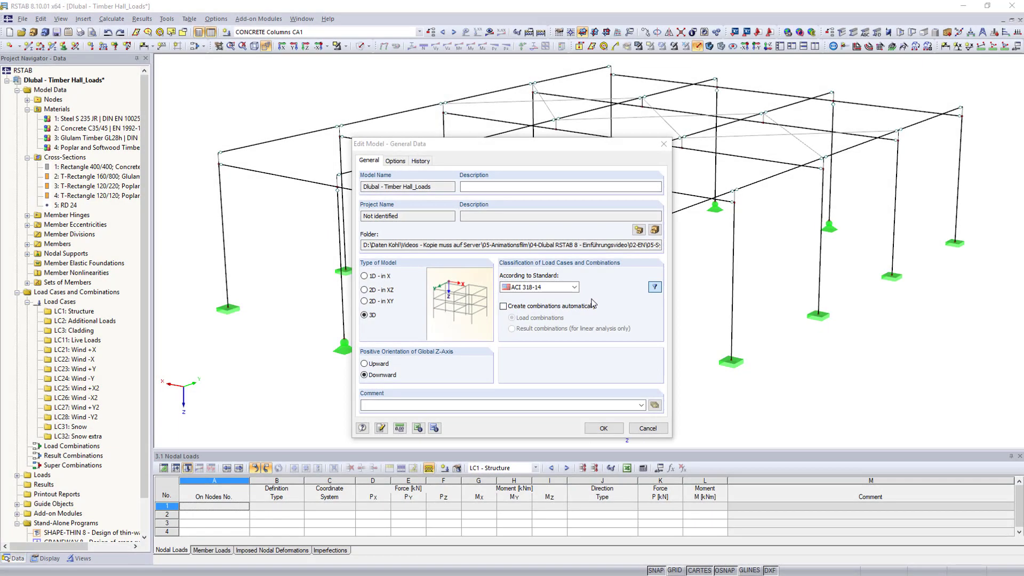
left_click(577, 289)
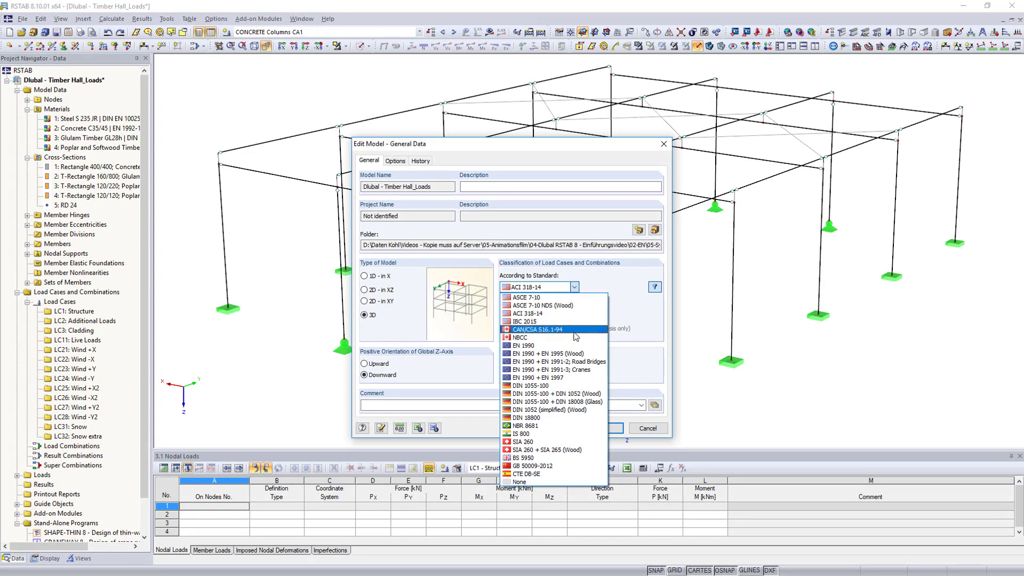
left_click(575, 345)
left_click(613, 288)
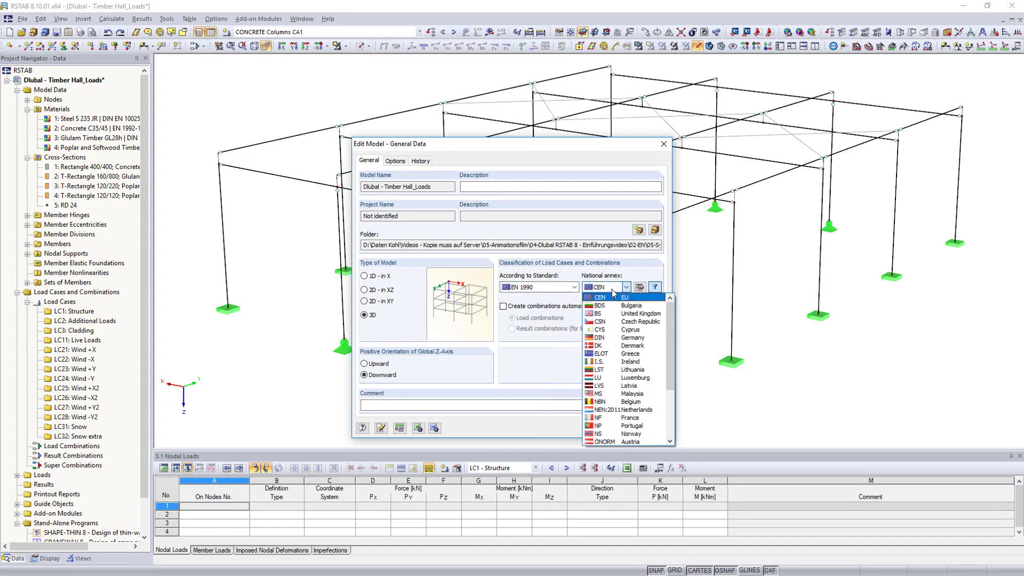
left_click(615, 314)
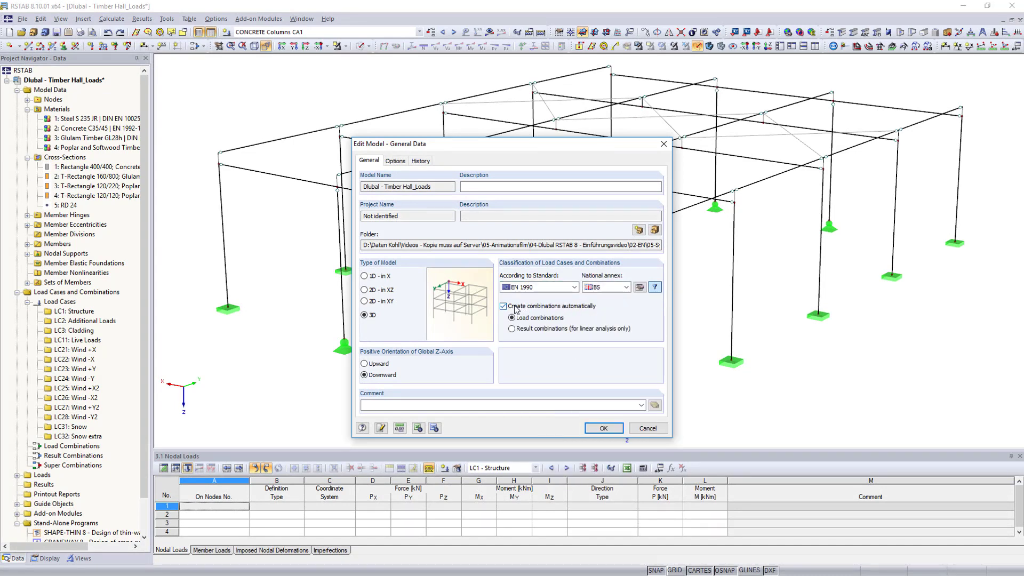
left_click(605, 428)
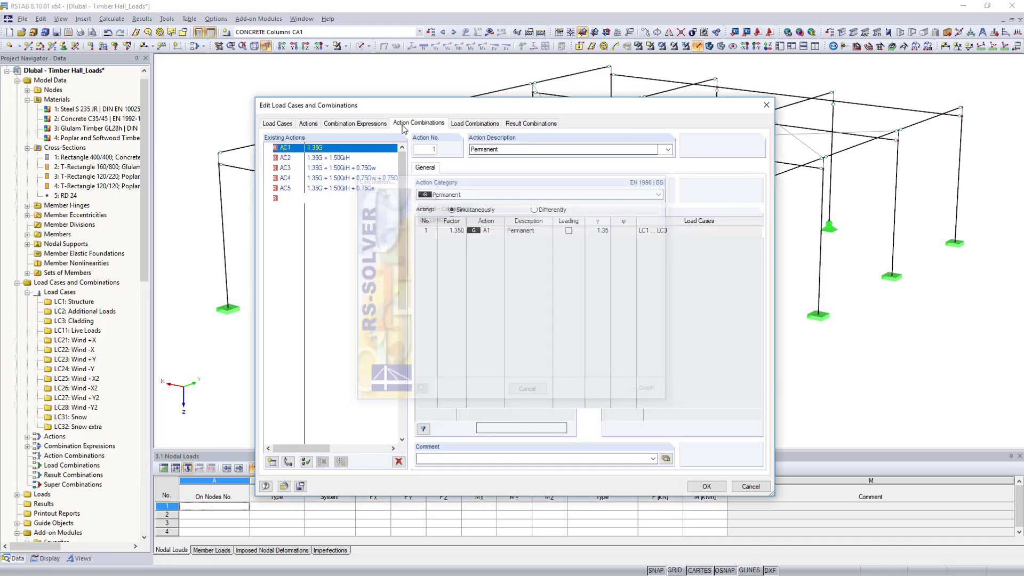
Review action combinations AC2–AC7 and set CO1 to geometrically linear analysis
left_click(349, 158)
left_click(344, 169)
left_click(344, 178)
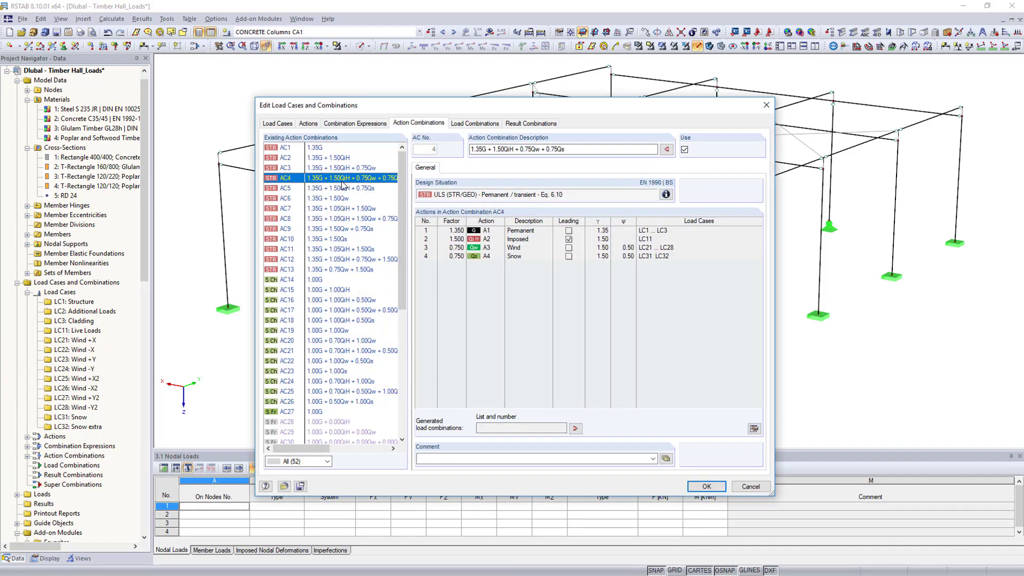
left_click(342, 208)
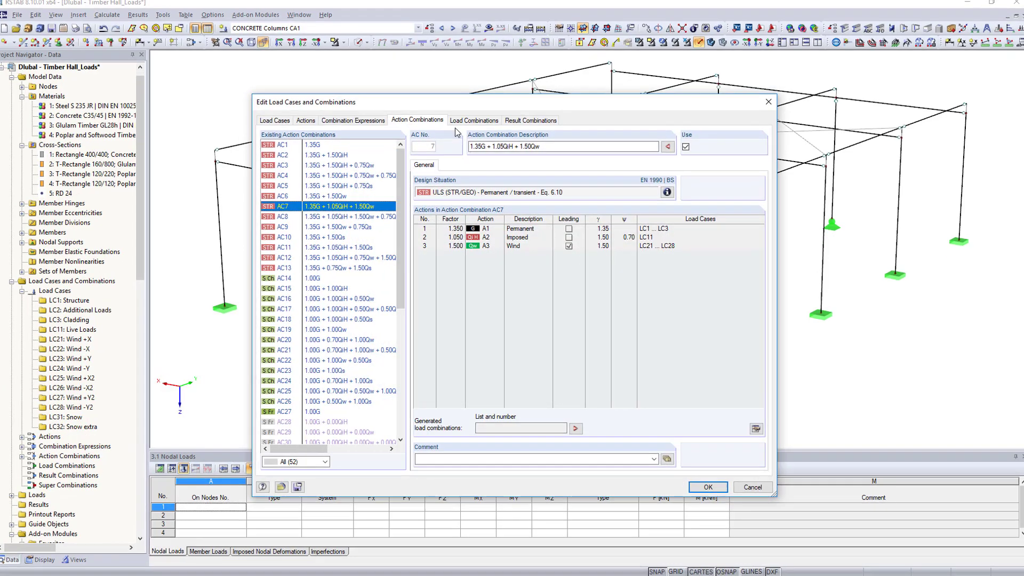
left_click(462, 123)
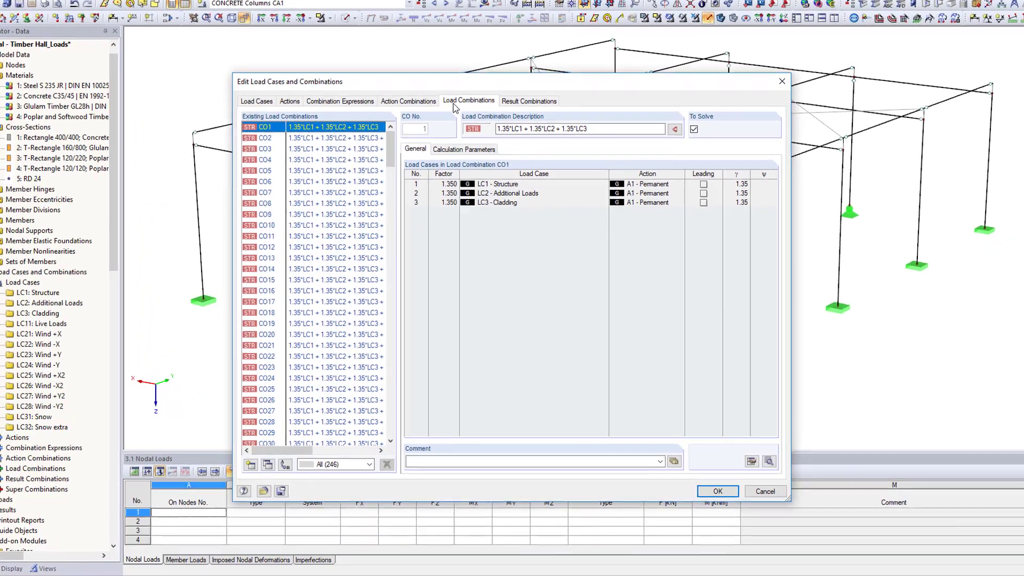
left_click(464, 149)
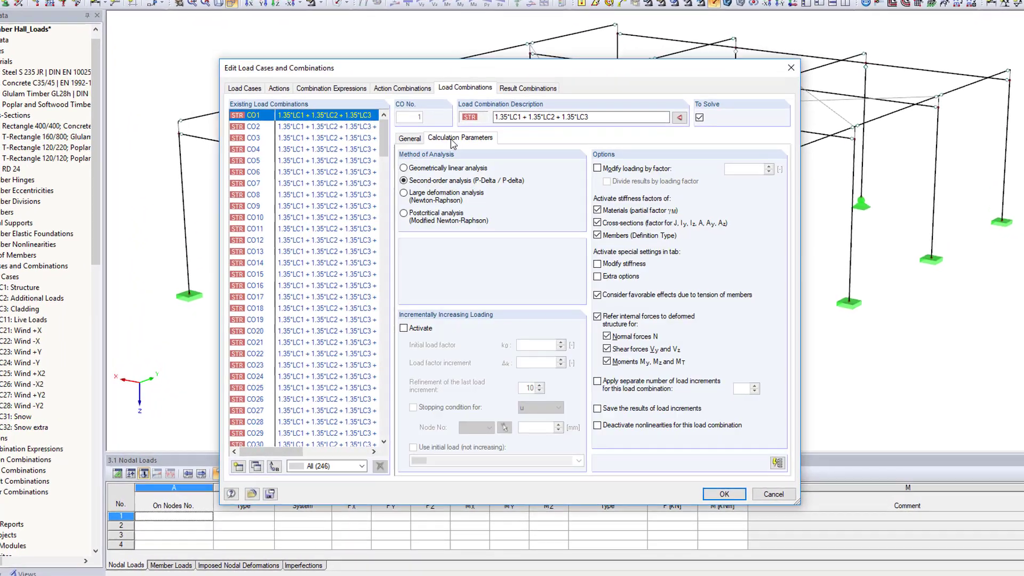
left_click(442, 159)
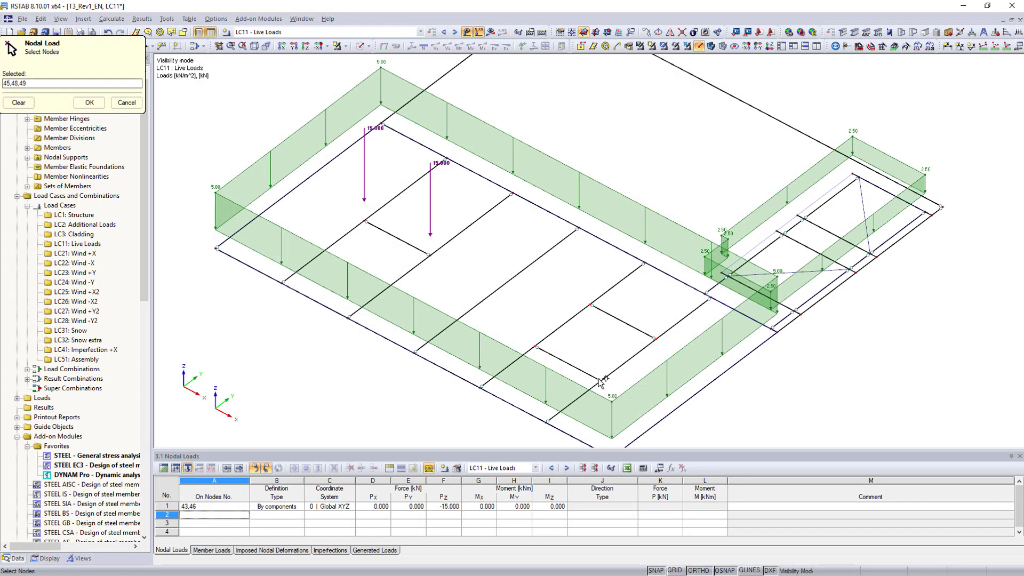
Apply 10 kN loads to nodes 44, 45, 48, 49 and generate BS-annex wind loads on side D - A
left_click(90, 103)
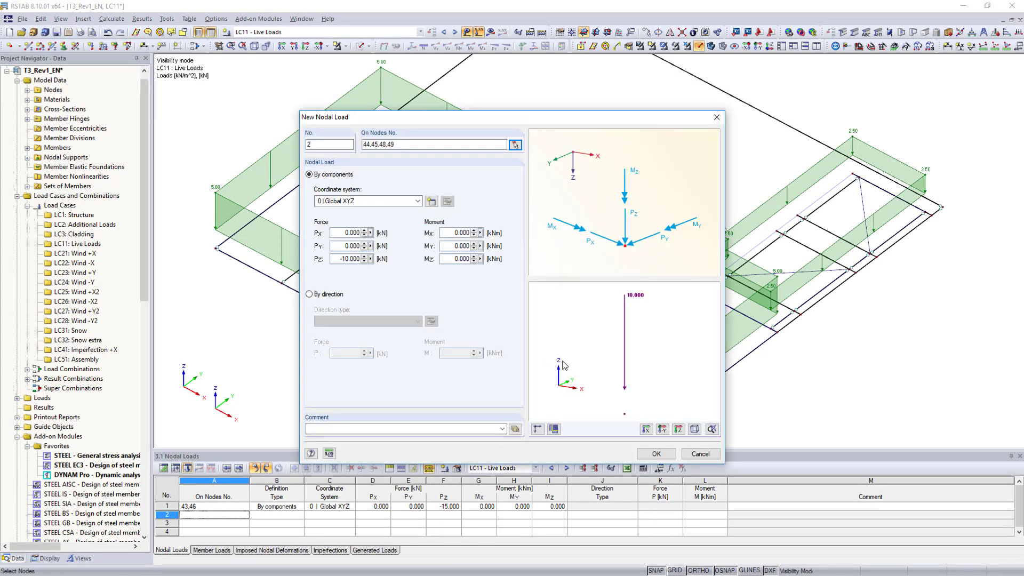
left_click(656, 452)
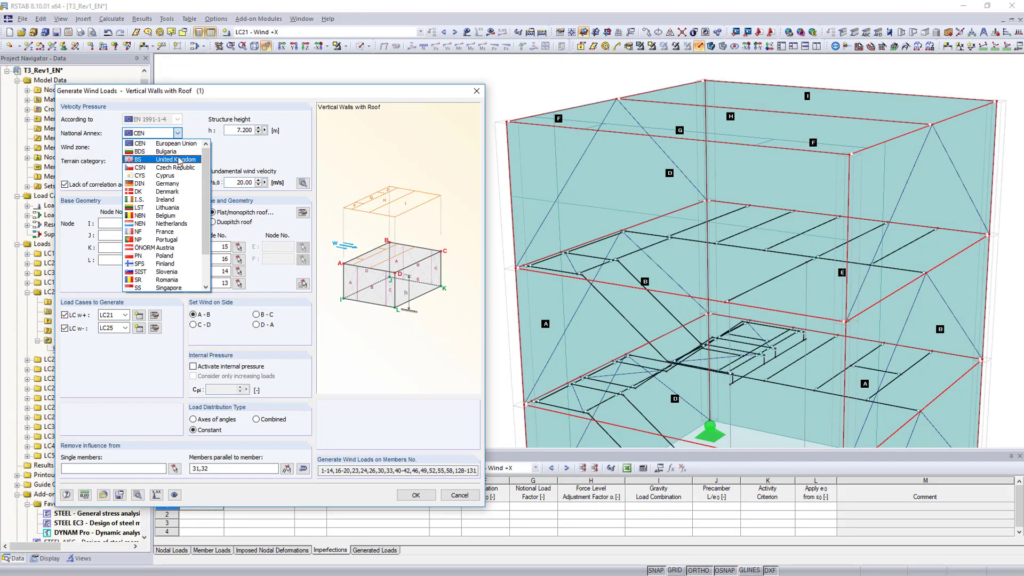
left_click(180, 159)
left_click(256, 325)
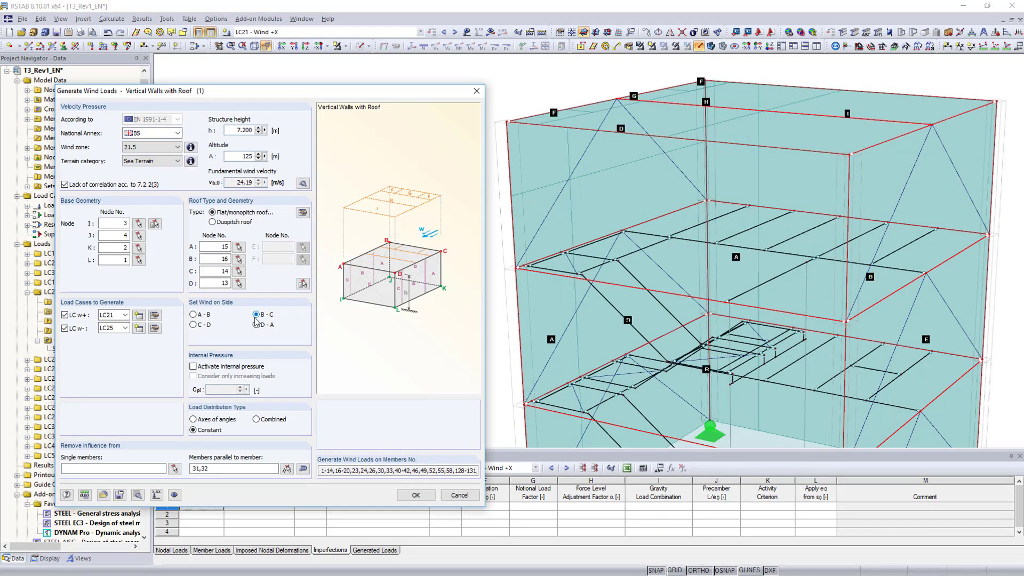
left_click(415, 495)
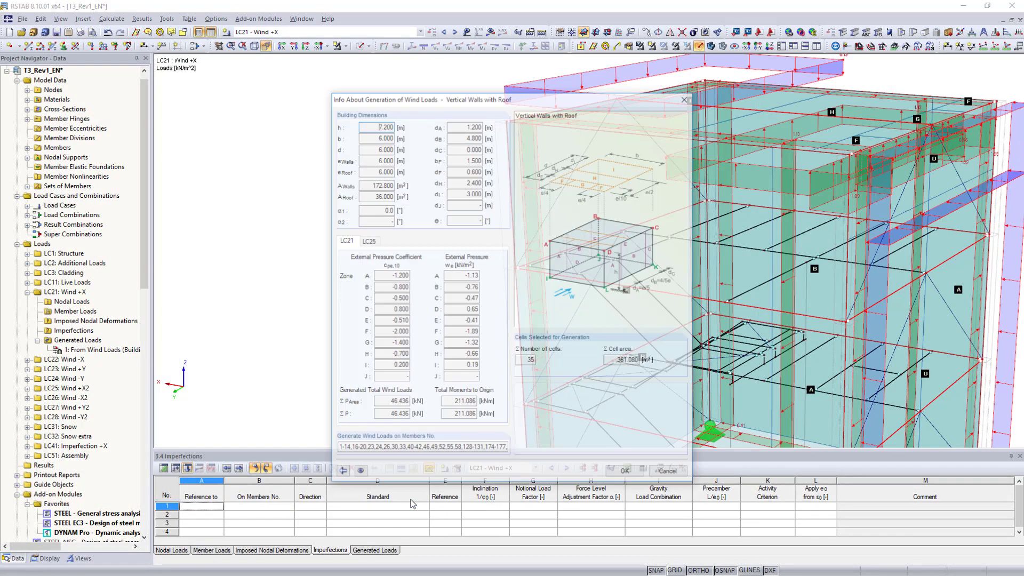
left_click(627, 474)
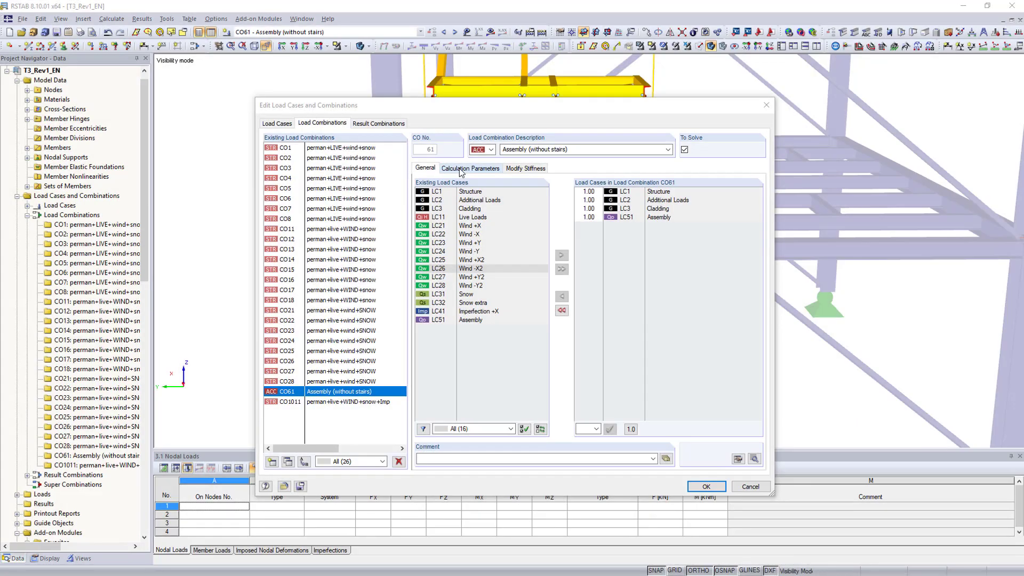
Deactivate the graphically picked frame members in CO61's stiffness modification settings
left_click(459, 168)
left_click(507, 169)
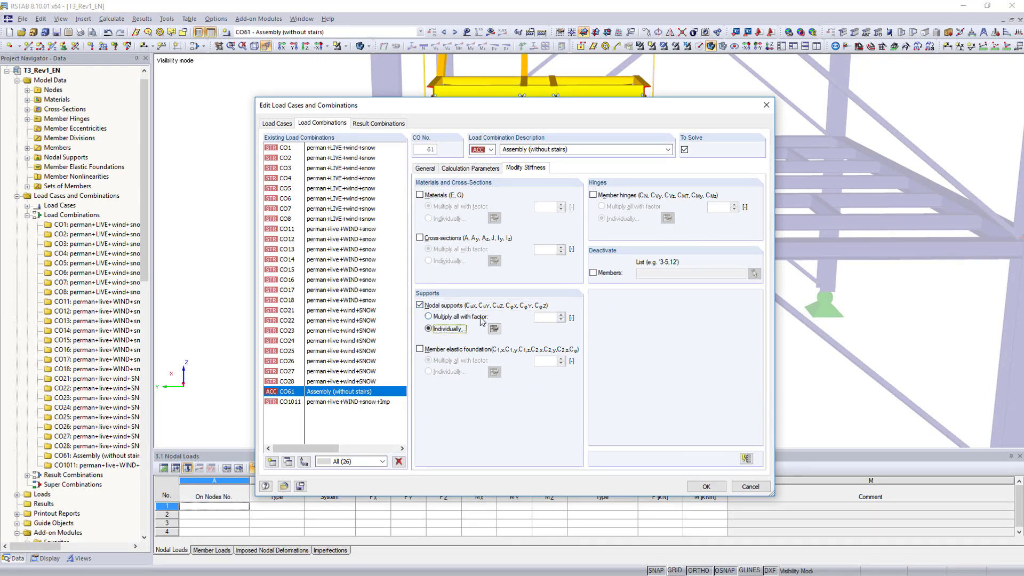
left_click(753, 273)
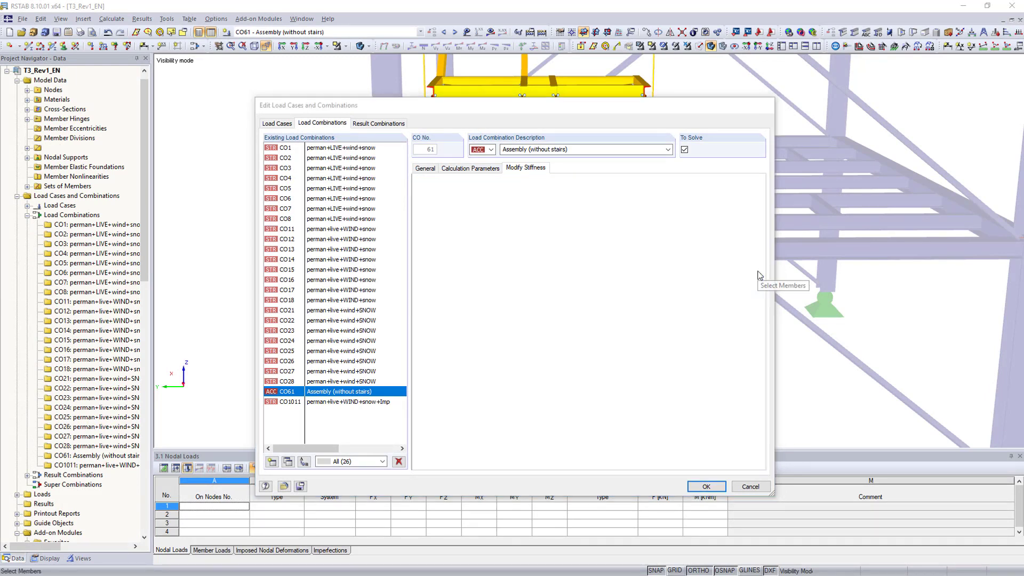
left_click_drag(503, 226, 383, 141)
left_click_drag(336, 192, 742, 397)
left_click(85, 183)
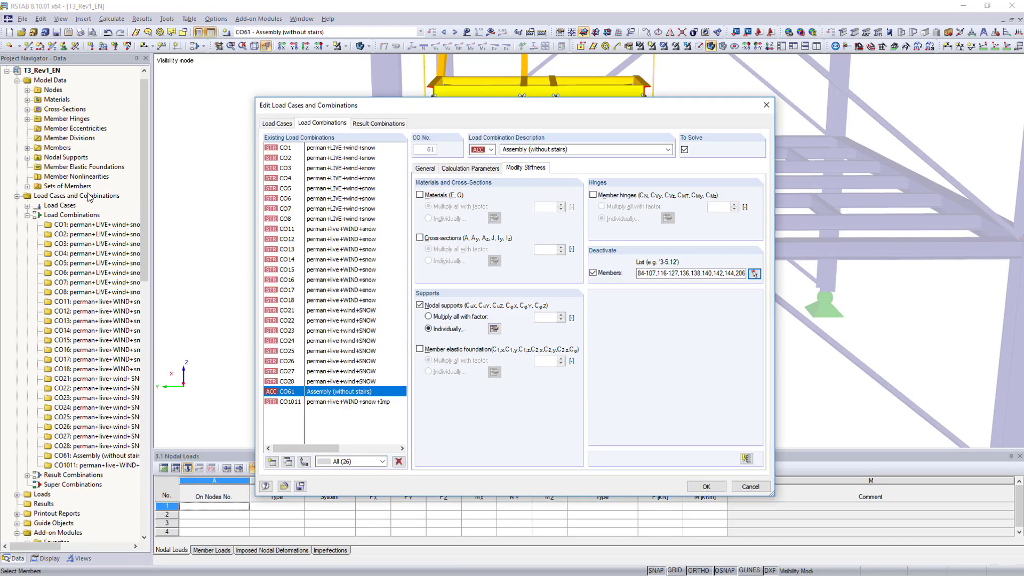
left_click(705, 486)
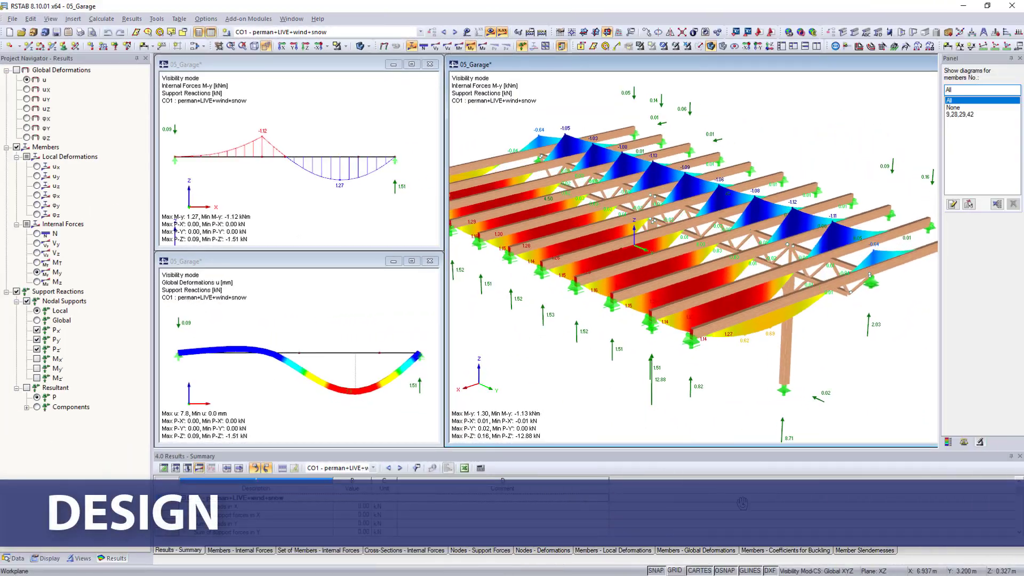
Show the My result diagrams for members 9, 28, 29 and 42, adding the Vz and u diagrams
left_click(959, 114)
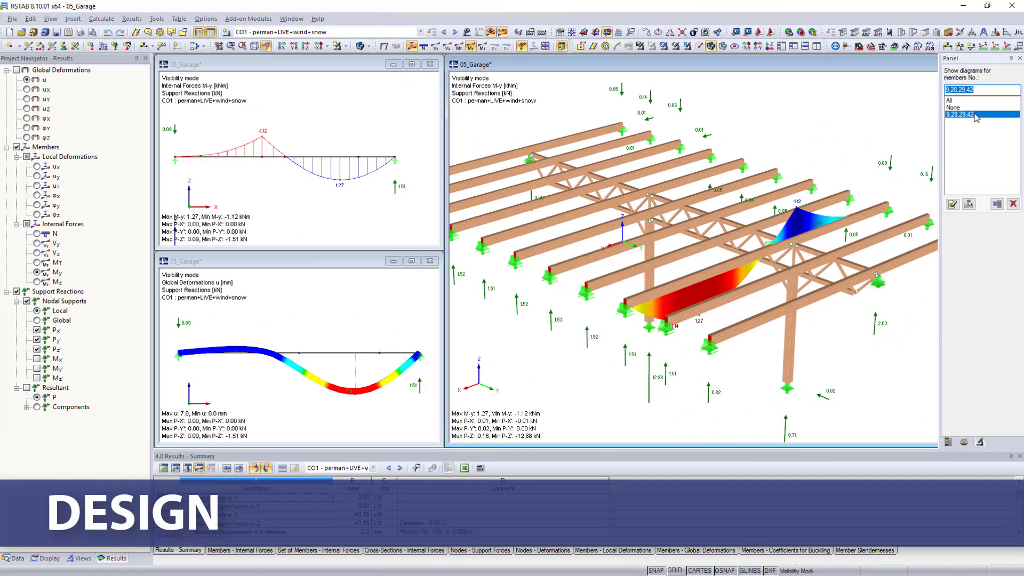
left_click(382, 185)
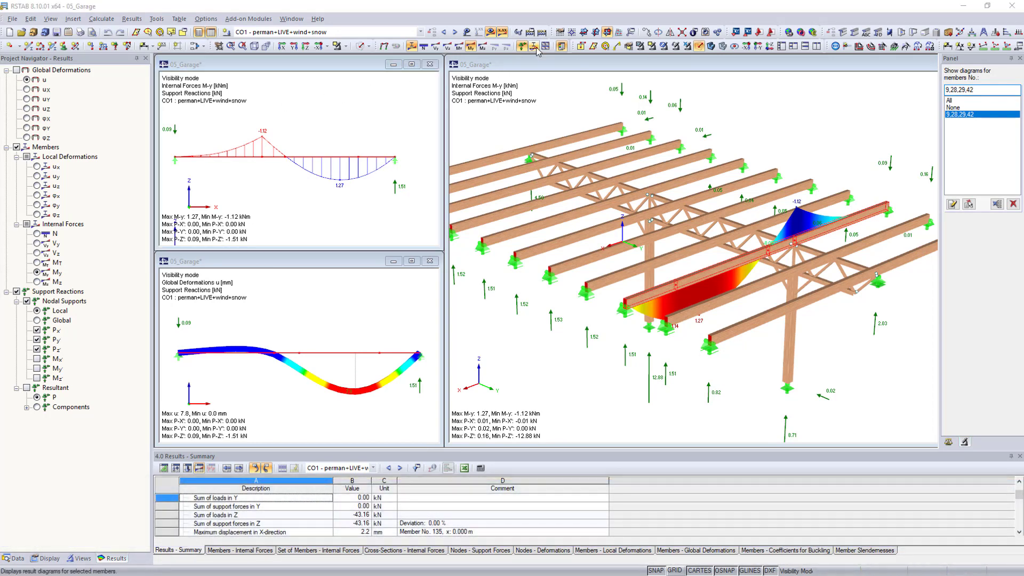
left_click(535, 48)
left_click(27, 216)
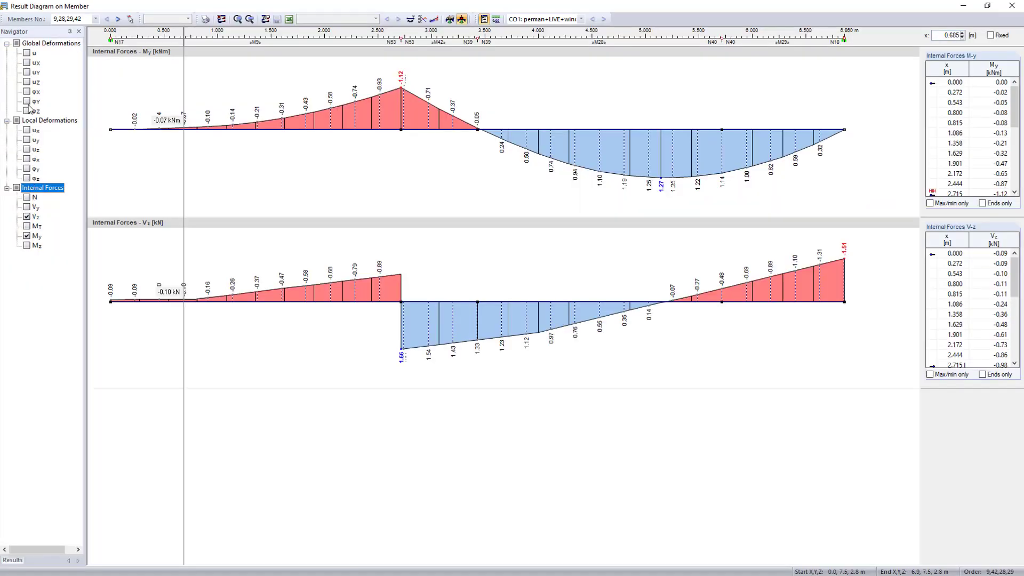
left_click(27, 53)
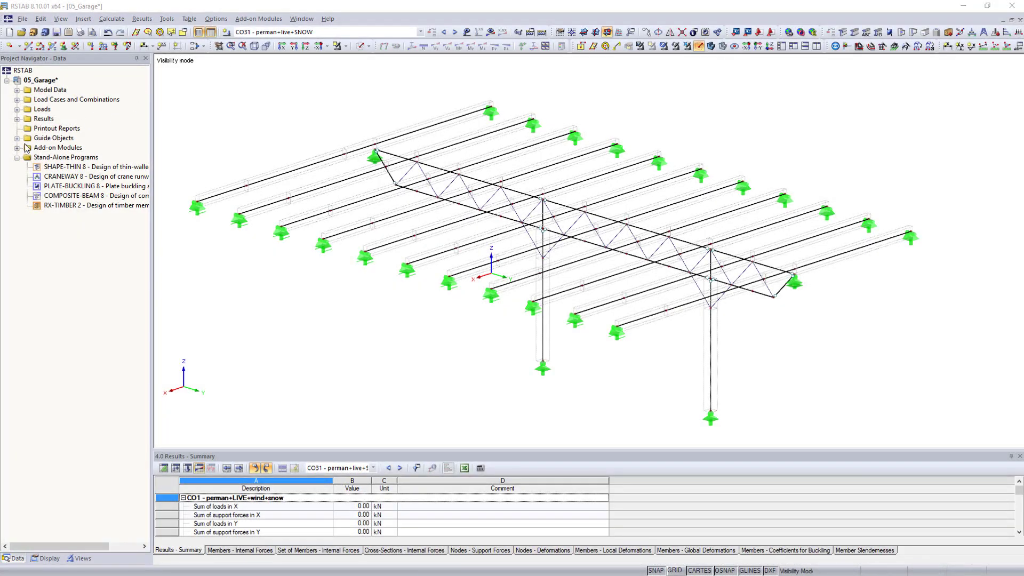
double_click(26, 148)
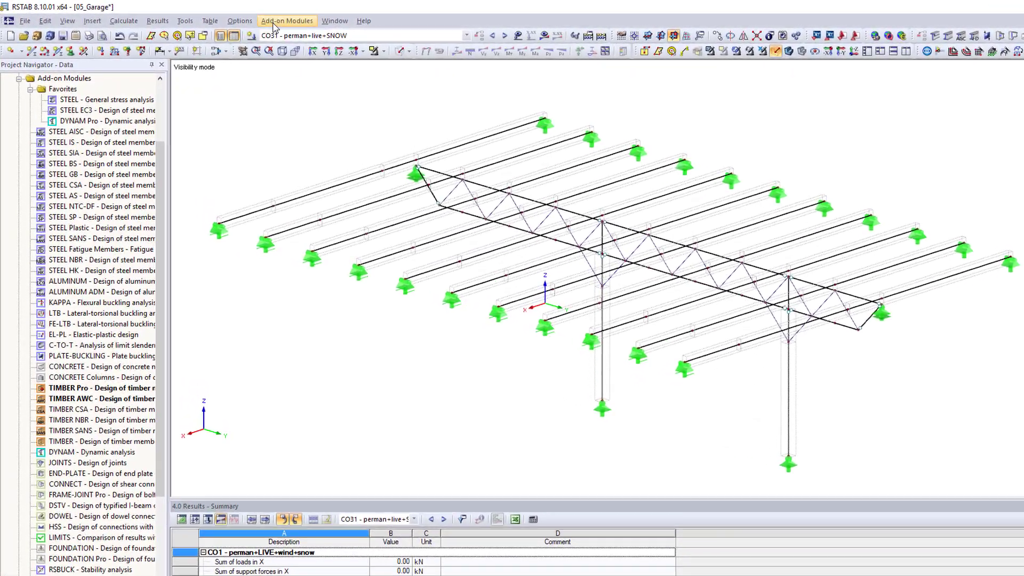
Start the TIMBER AWC add-on module with ASD as the design method
left_click(279, 20)
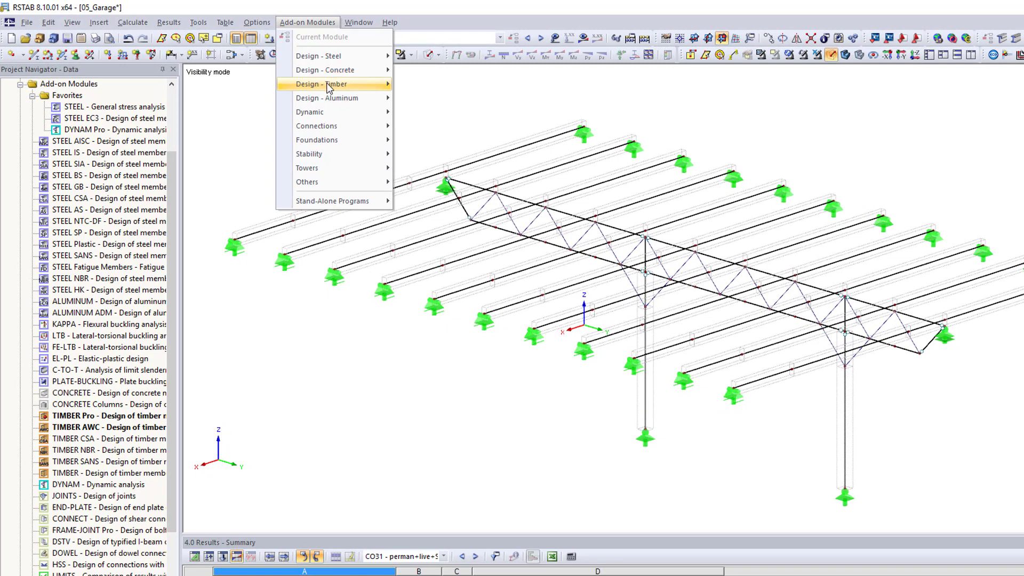
mouse_move(326, 84)
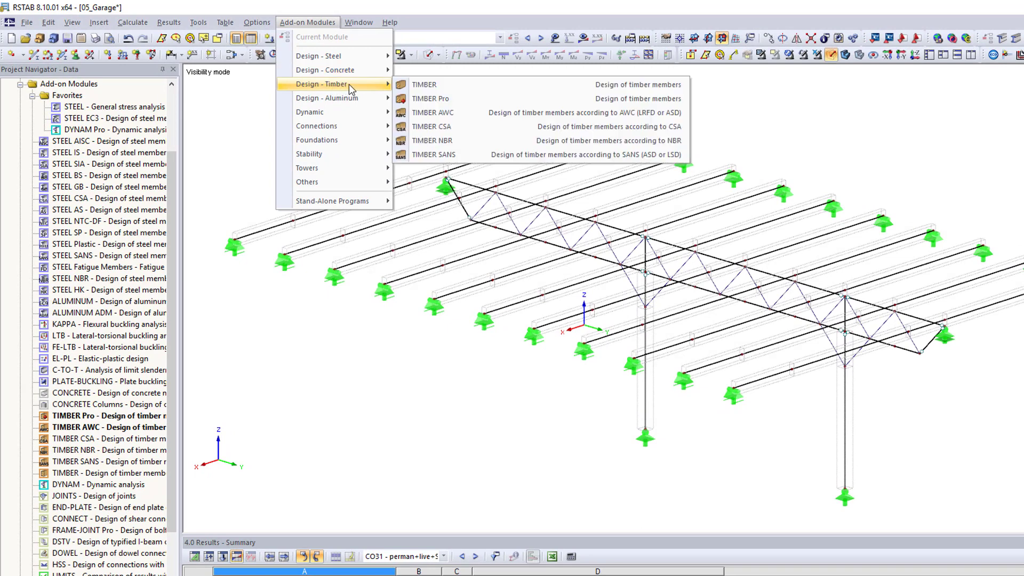
left_click(440, 112)
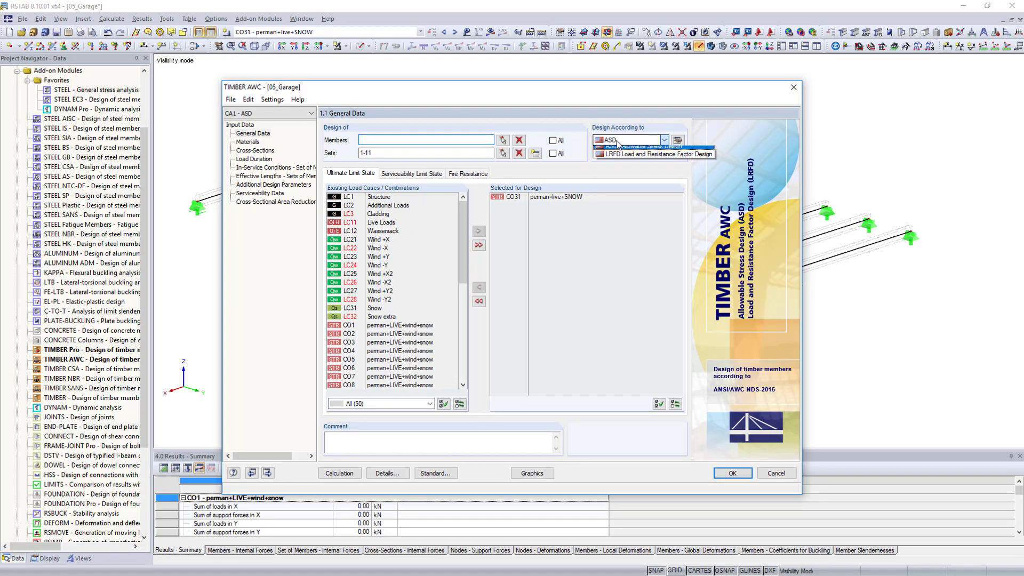
left_click(615, 143)
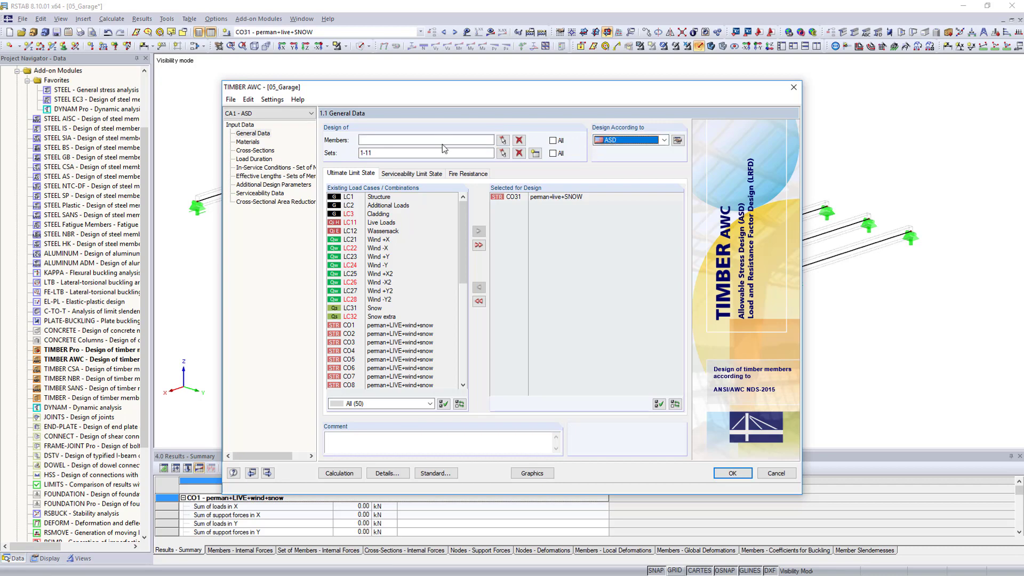
Review the sets of members' effective lengths and run the timber design calculation
left_click(314, 176)
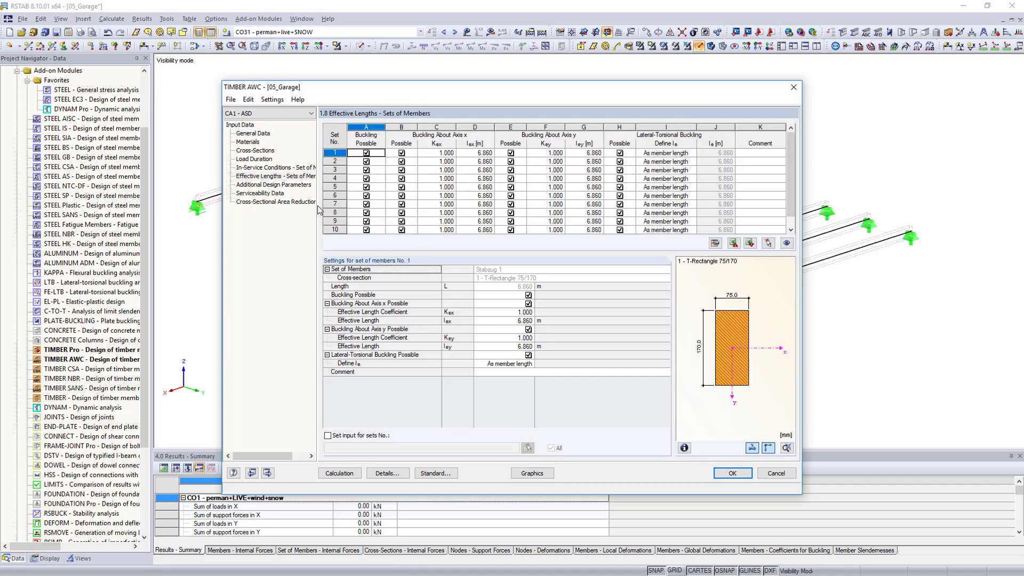
left_click(339, 473)
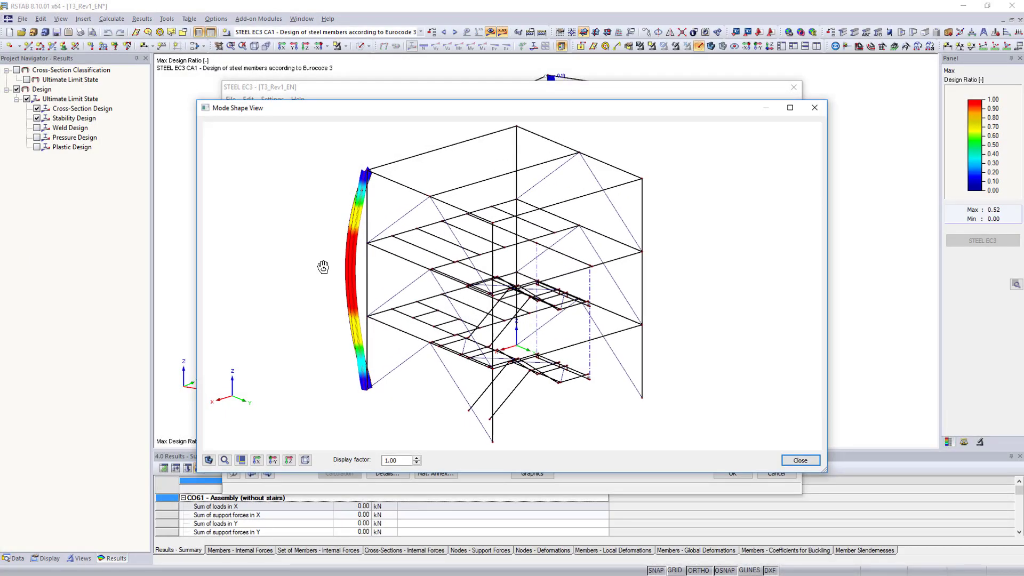
left_click_drag(322, 327, 560, 320)
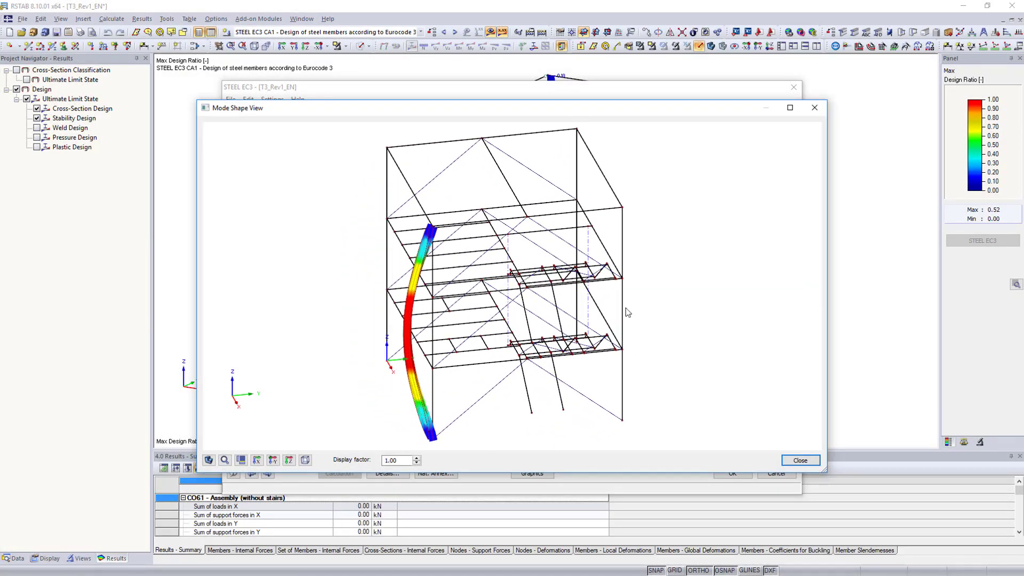
Close the mode shape view, scroll the STEEL EC3 Details table, and exit the module
left_click(802, 462)
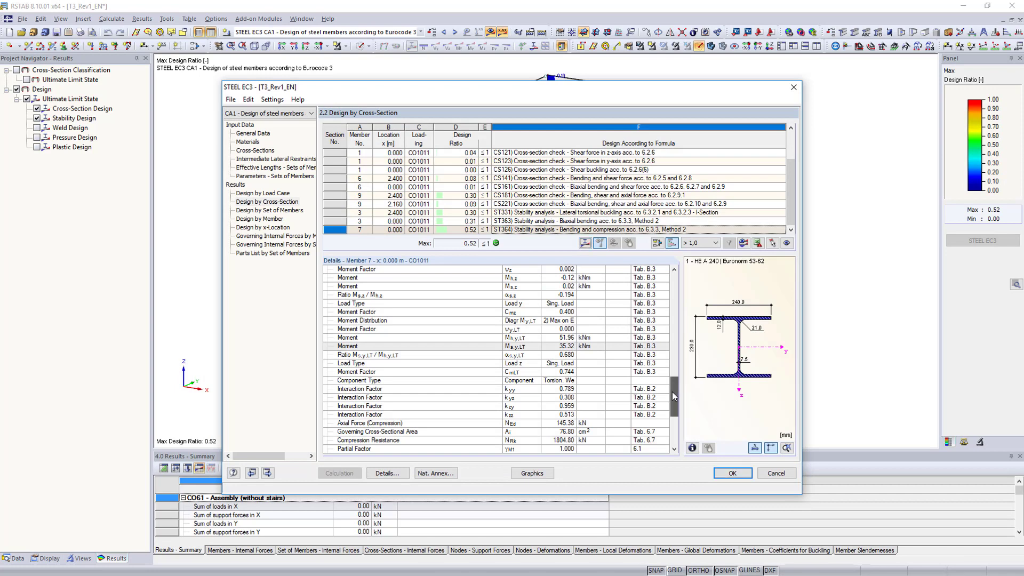
left_click_drag(672, 391, 699, 441)
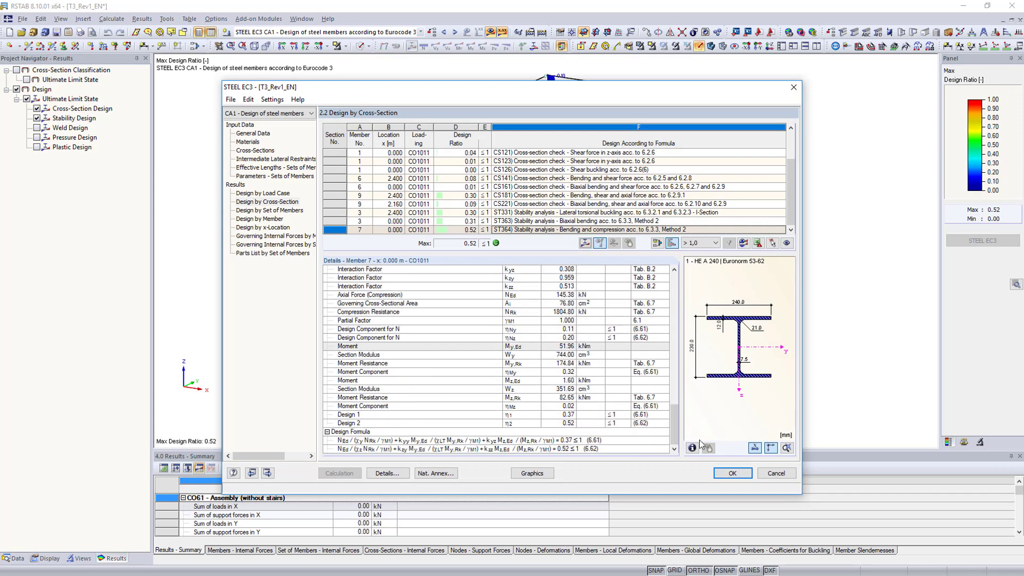
left_click(732, 473)
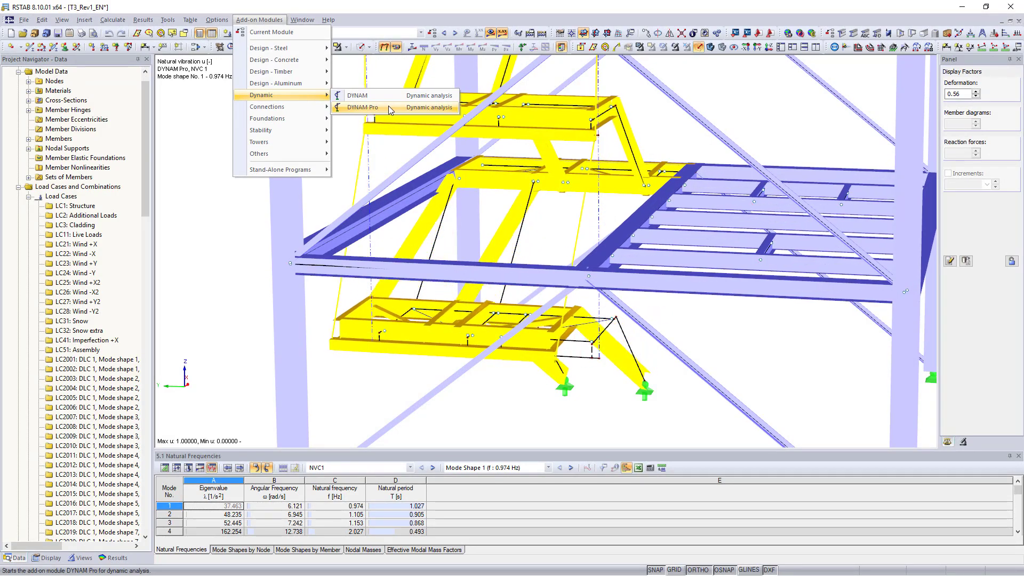
Open DYNAM Pro and check the Response Spectra settings and DLC1 Torsion mode shapes
left_click(388, 106)
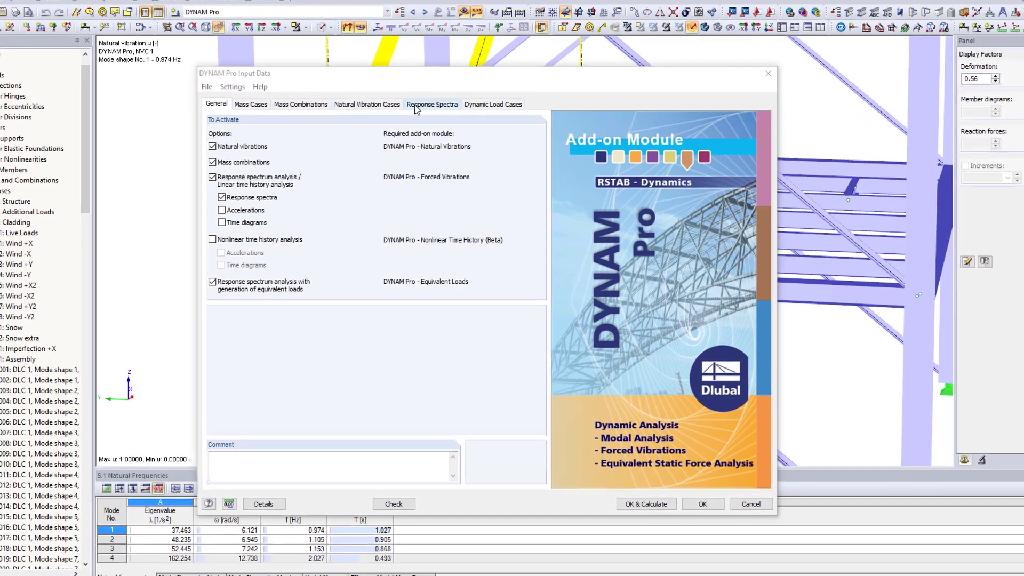
left_click(433, 112)
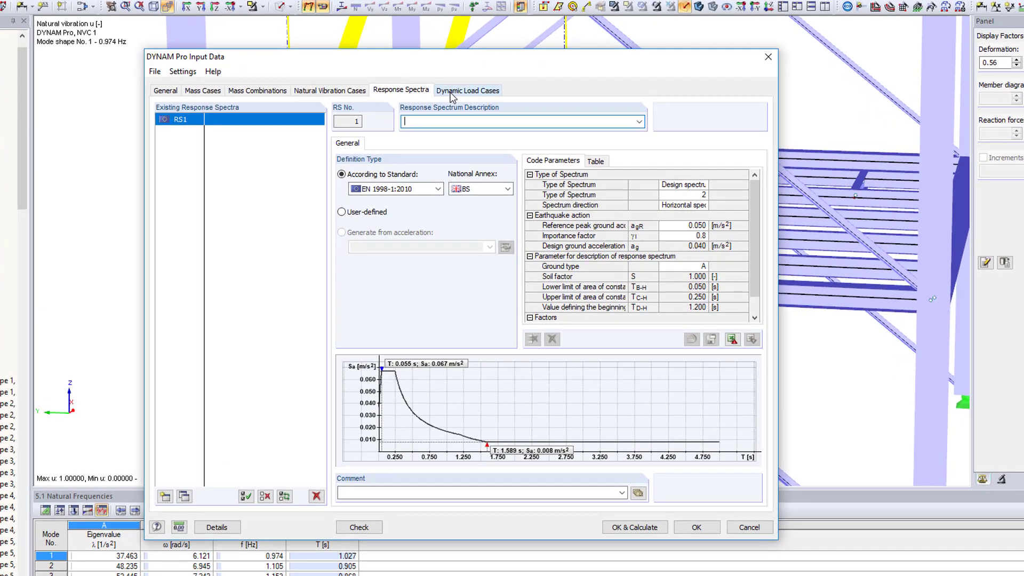
left_click(463, 99)
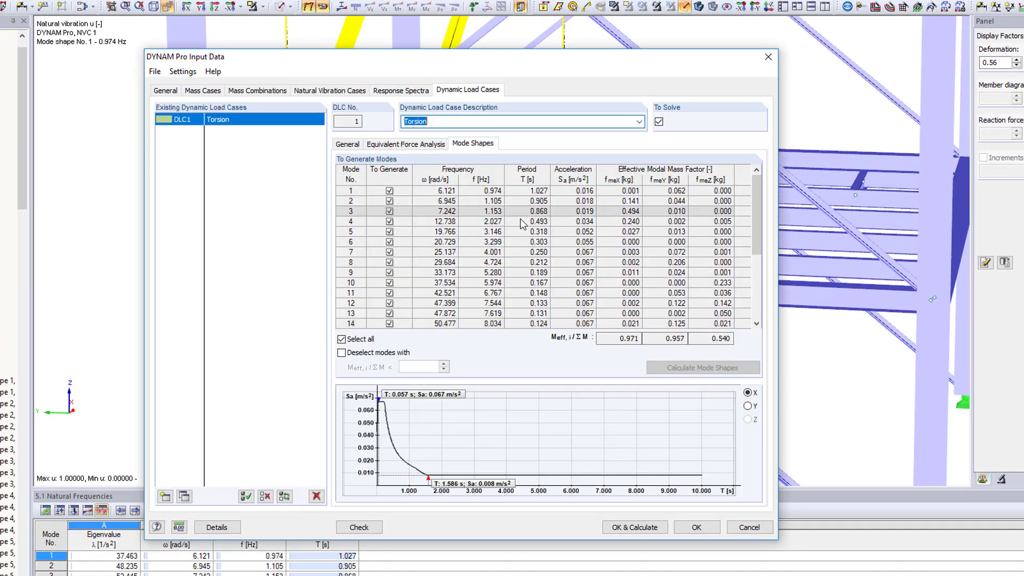
mouse_move(603, 411)
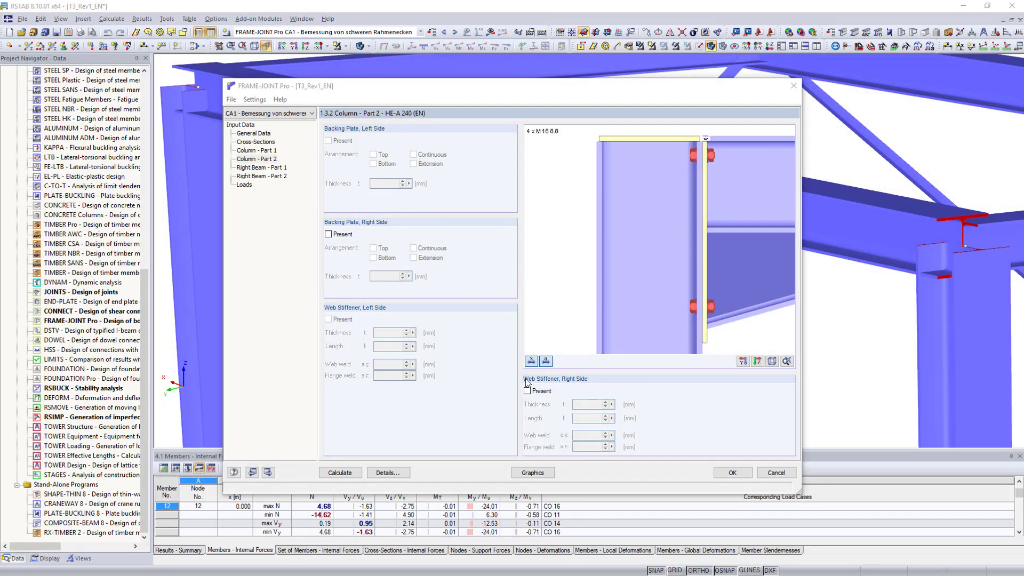
Add a right-side web stiffener, run the FRAME-JOINT Pro design (max 0.915), and show the joints
left_click(528, 391)
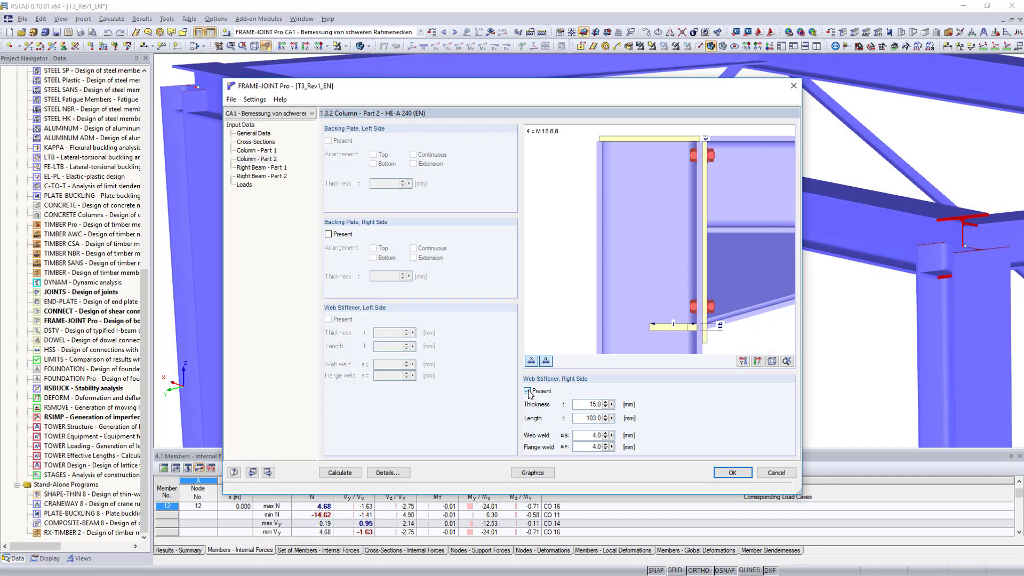
left_click(278, 176)
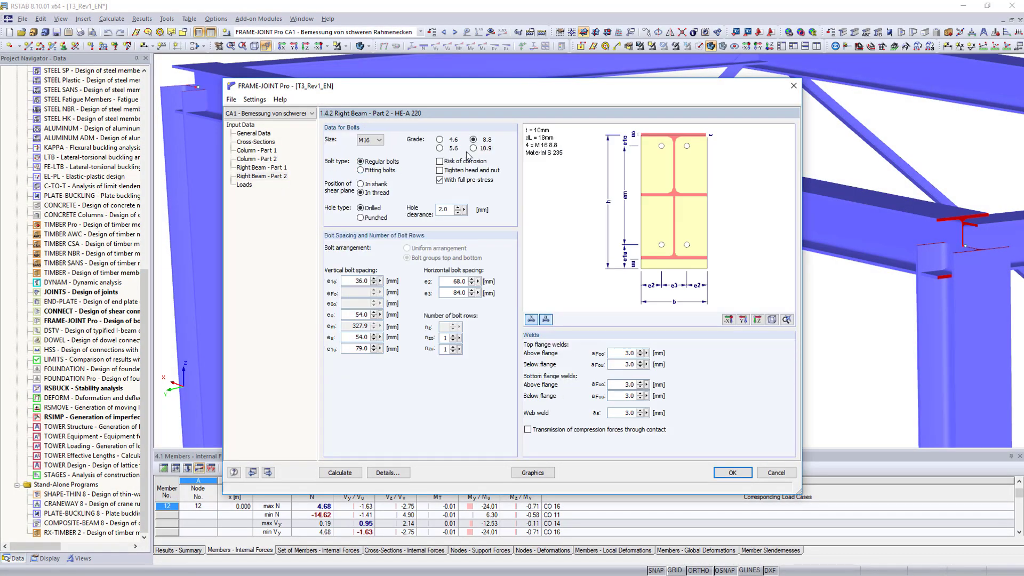
left_click(342, 472)
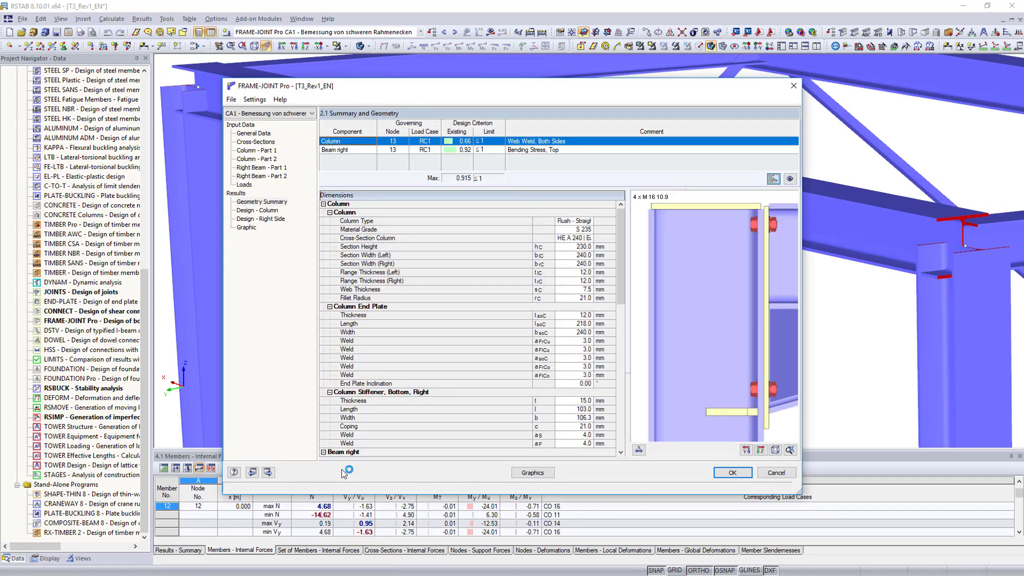
left_click(732, 472)
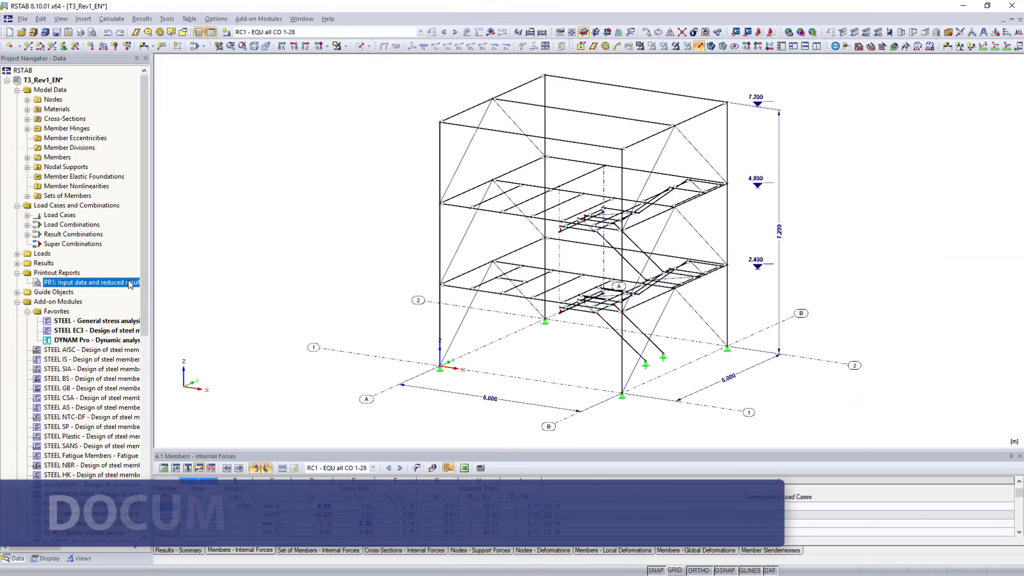
right_click(128, 282)
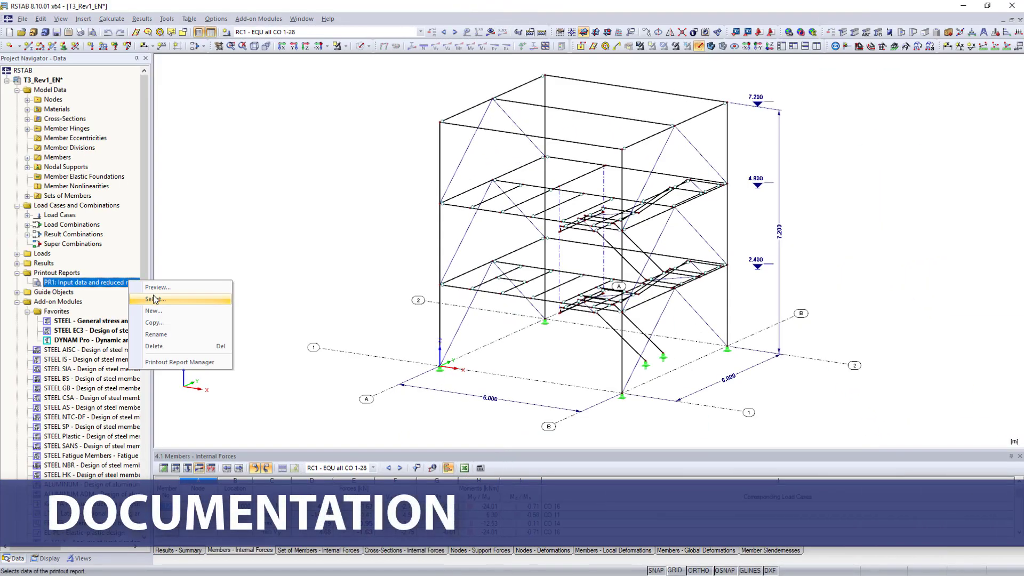
Review the model data and load case tables selected for printout report PR1
left_click(155, 299)
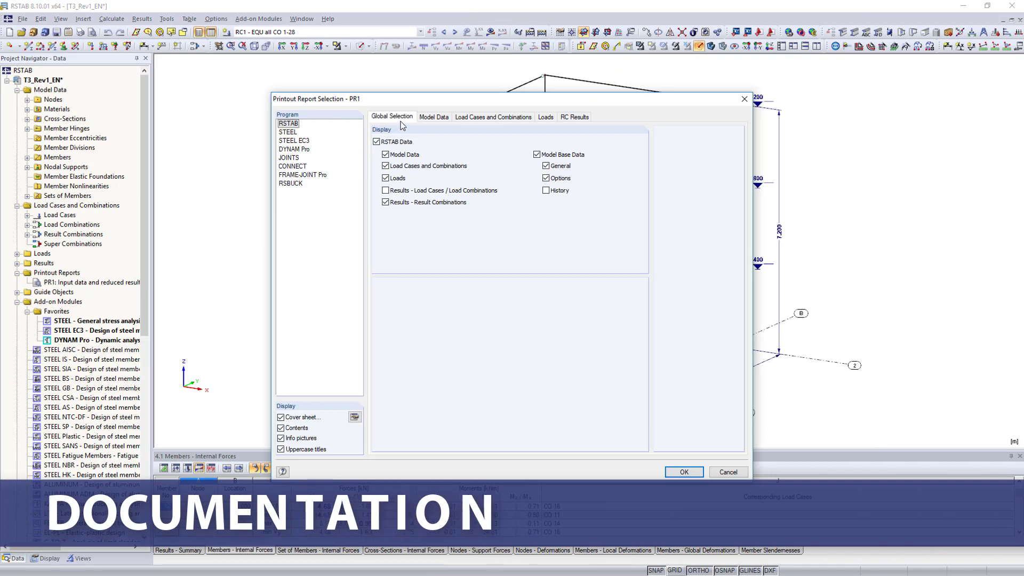
left_click(426, 118)
left_click(461, 118)
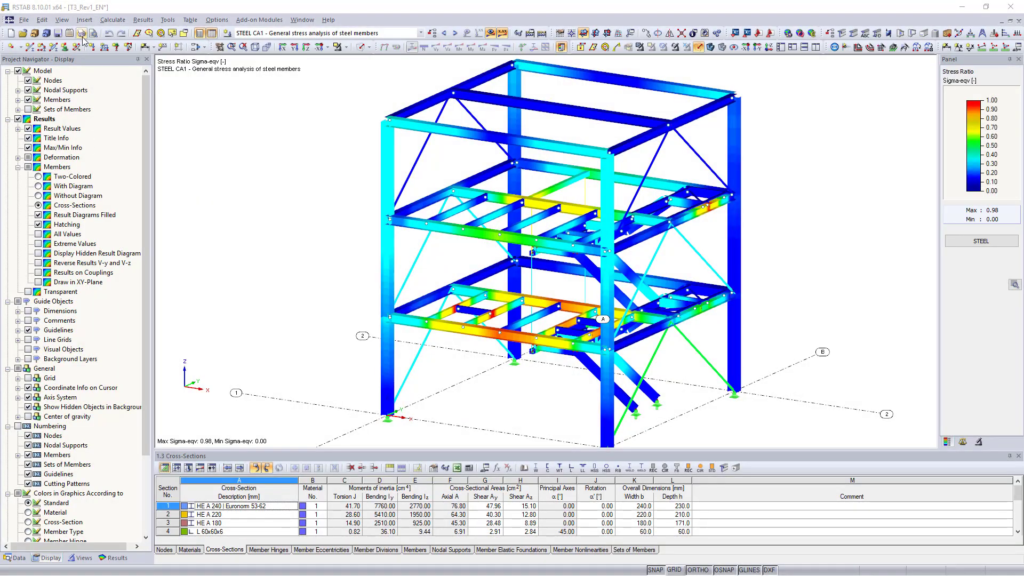
Add the STEEL CA1 stress-ratio graphic to PR1 and browse the report pages
left_click(81, 34)
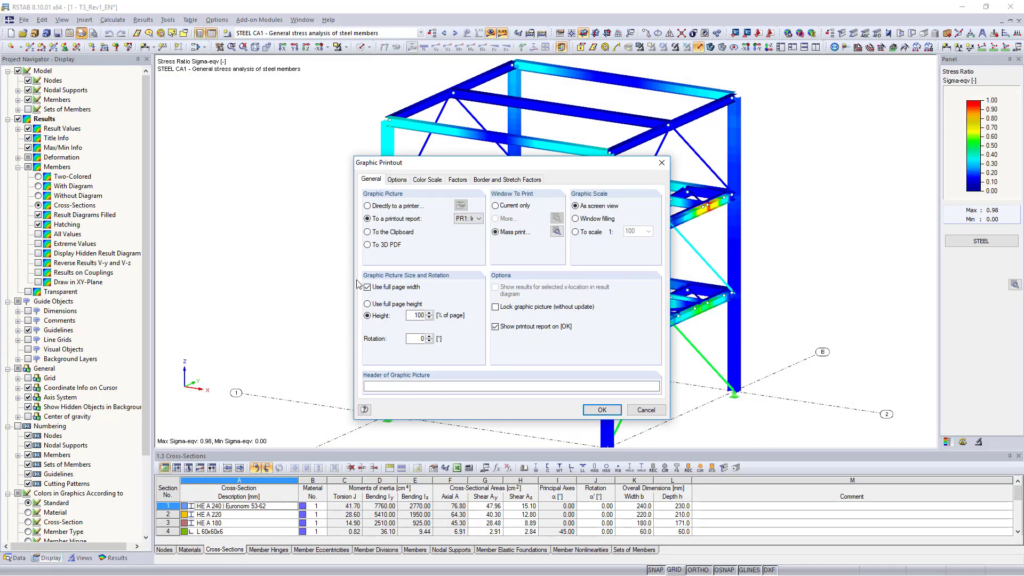
left_click(586, 410)
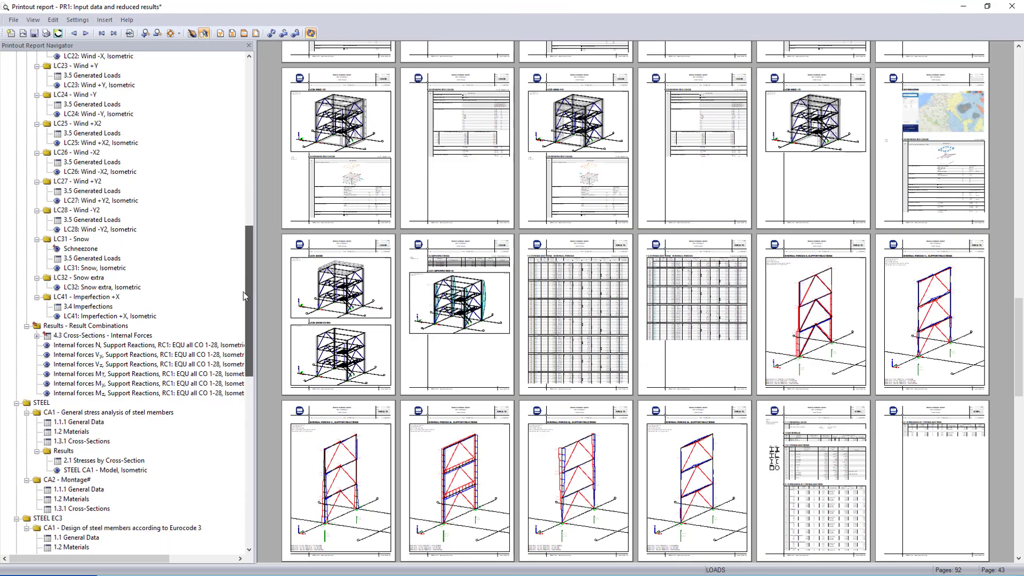
left_click(141, 404)
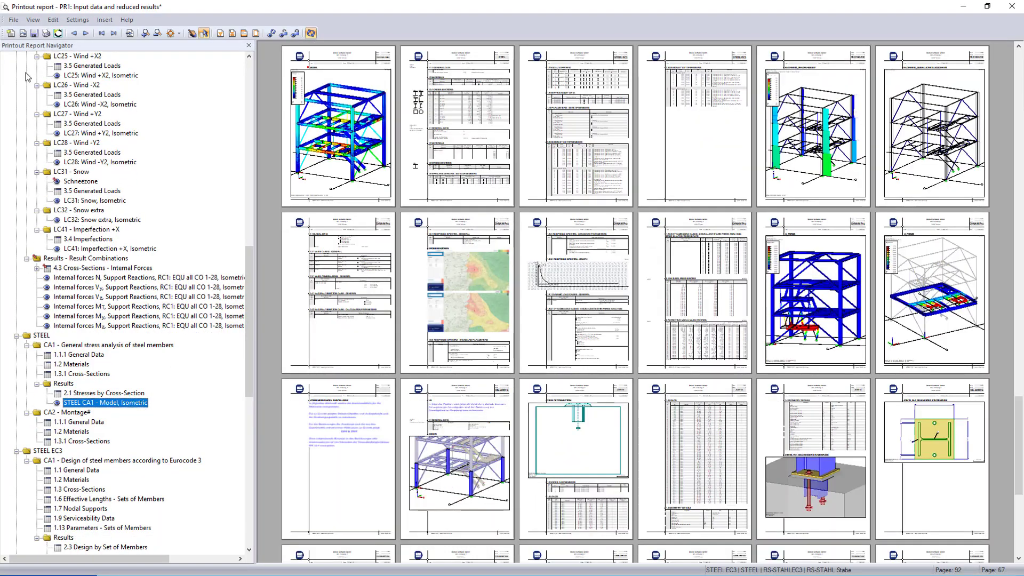
left_click(13, 20)
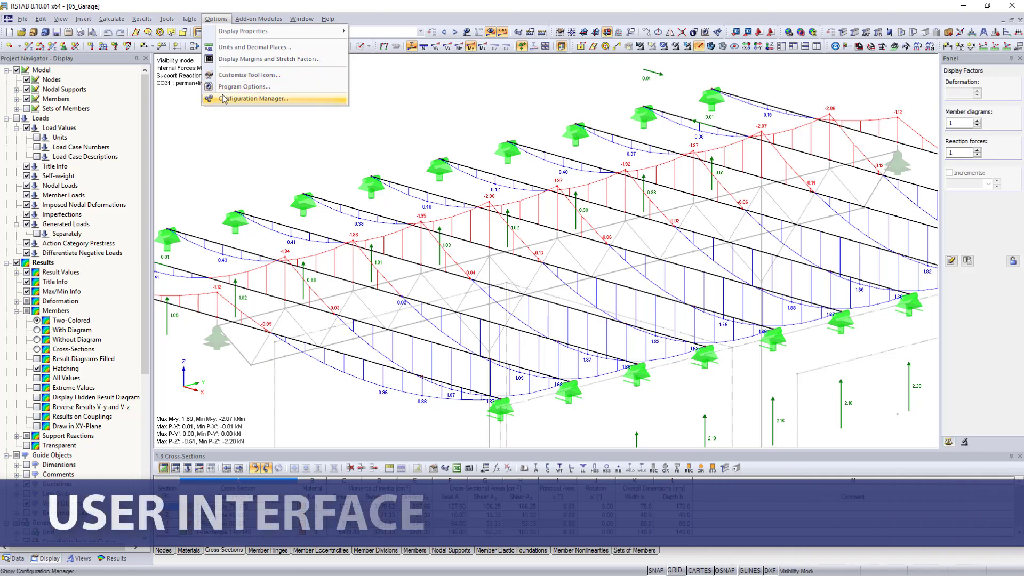
Give generated loads dark green lines of thickness 2 and a maximum arrow size of 30
left_click(224, 99)
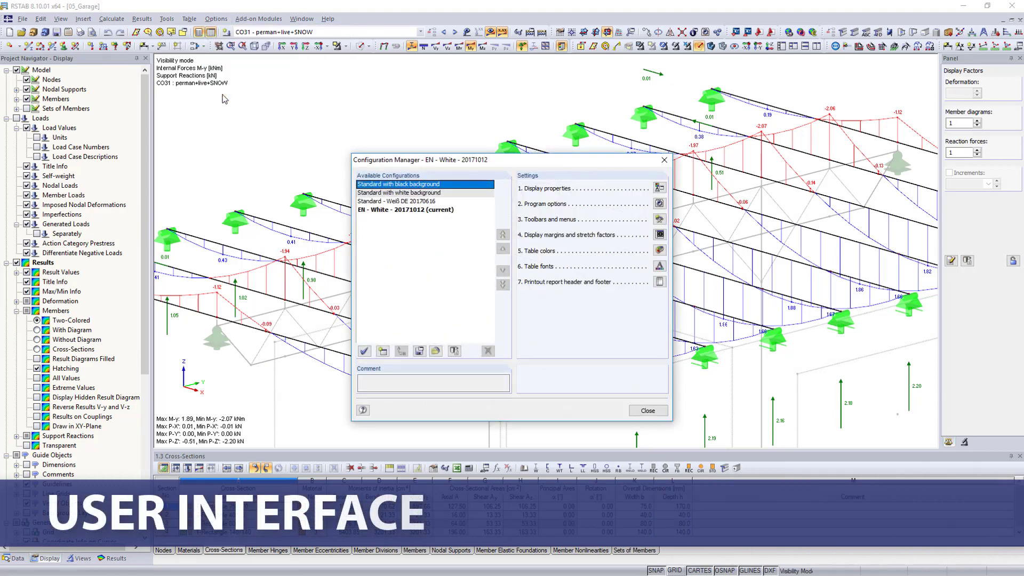
left_click(387, 211)
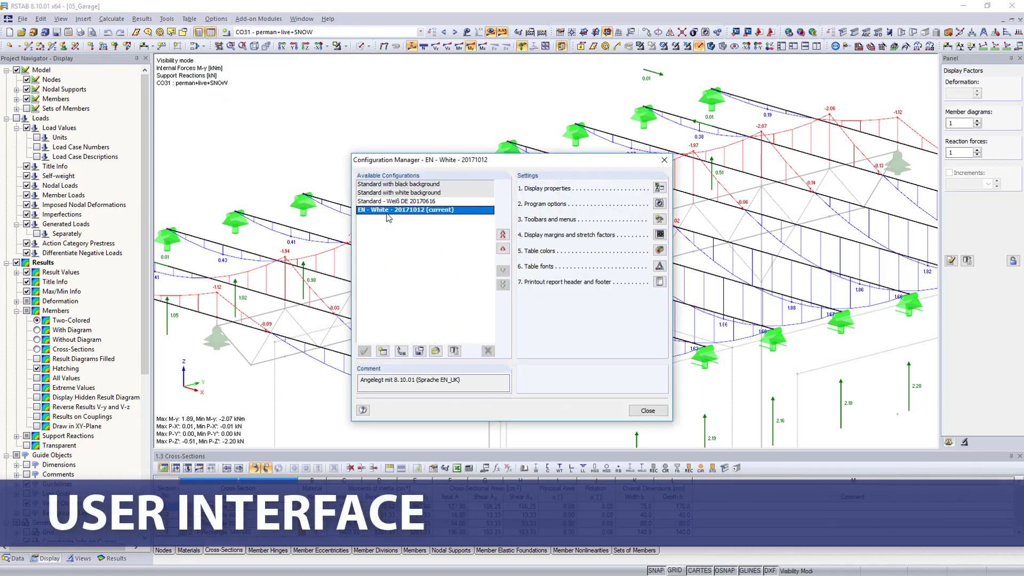
left_click(659, 188)
left_click(601, 167)
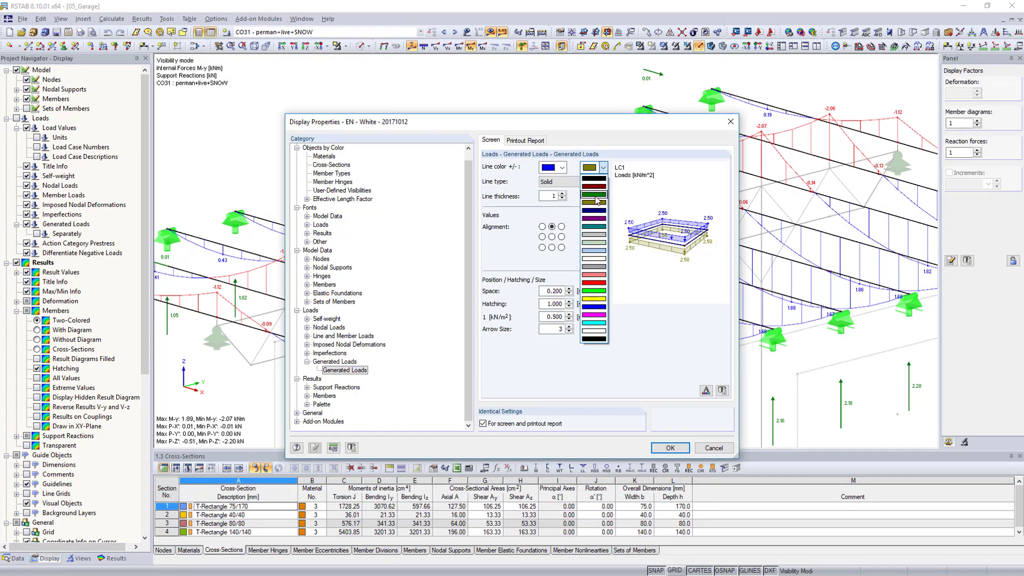
left_click(593, 194)
left_click(562, 194)
left_click(599, 317)
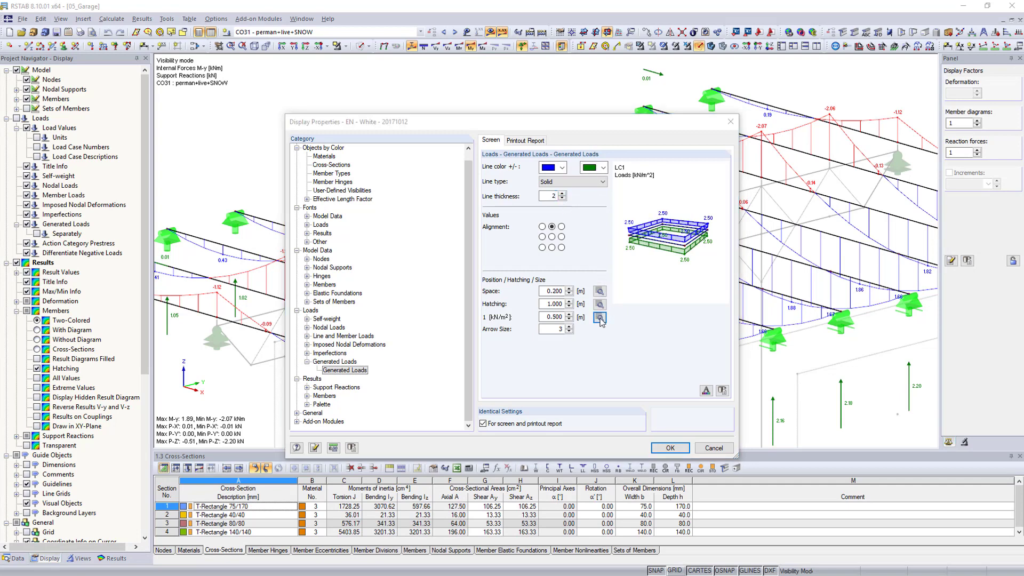
left_click(500, 273)
type("30")
key("Return")
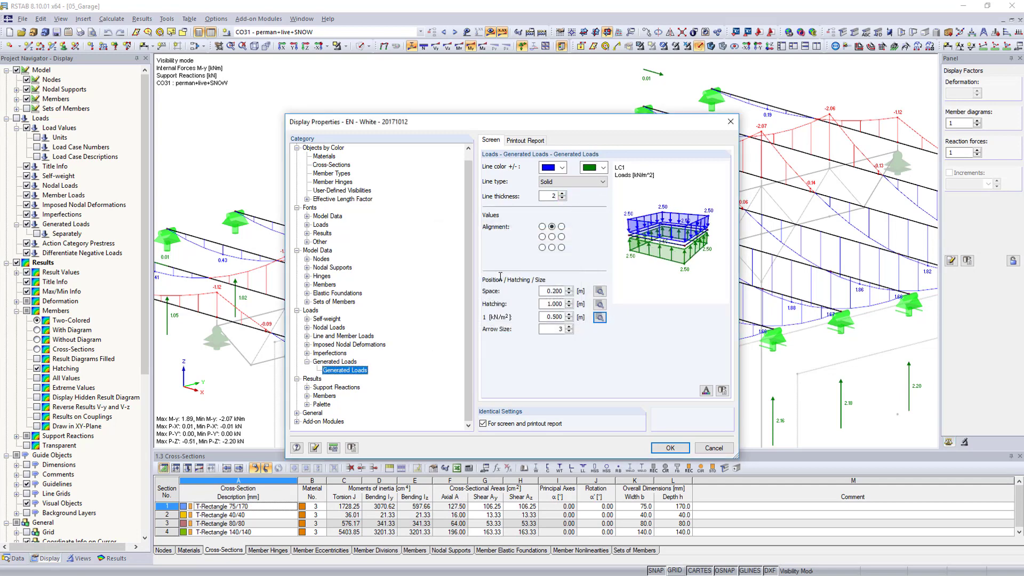
left_click(661, 447)
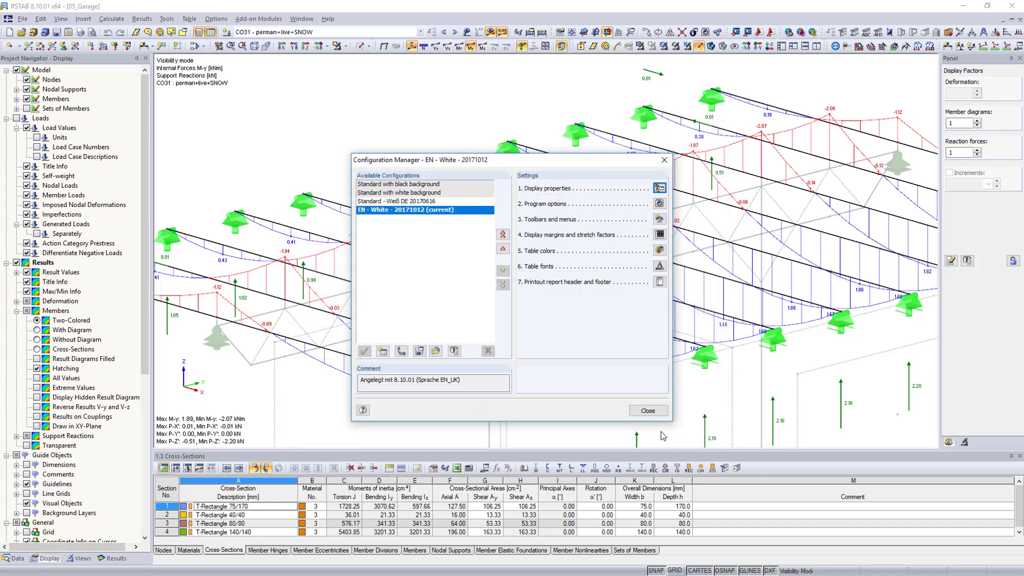
Bring up the program language list in the general Program Options
left_click(660, 203)
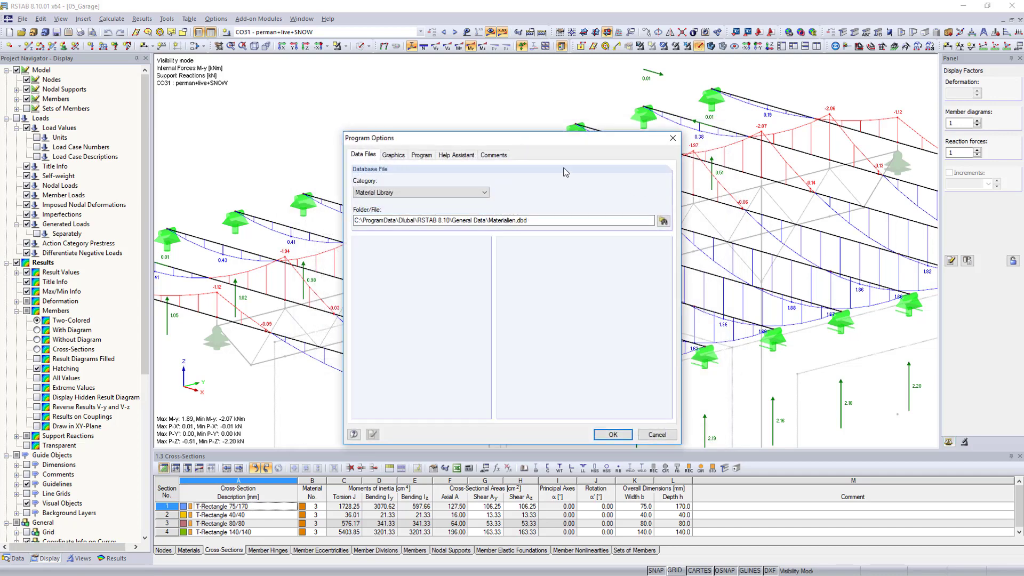
left_click(422, 155)
left_click(429, 182)
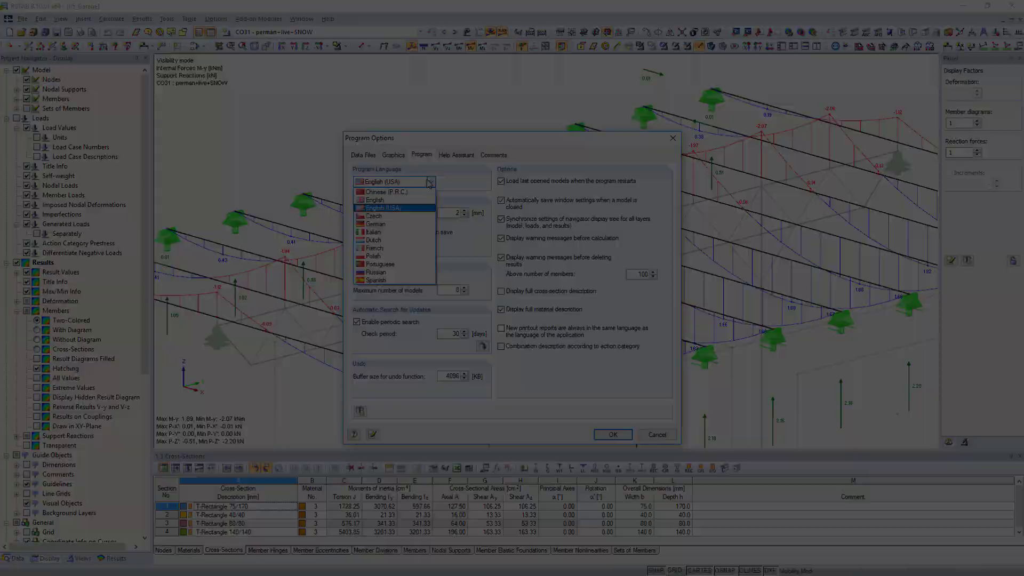
Uncheck φZ for nodal support 1 and set its φZ cell in table 1.8 to No
scroll(19, 237, "up", 4)
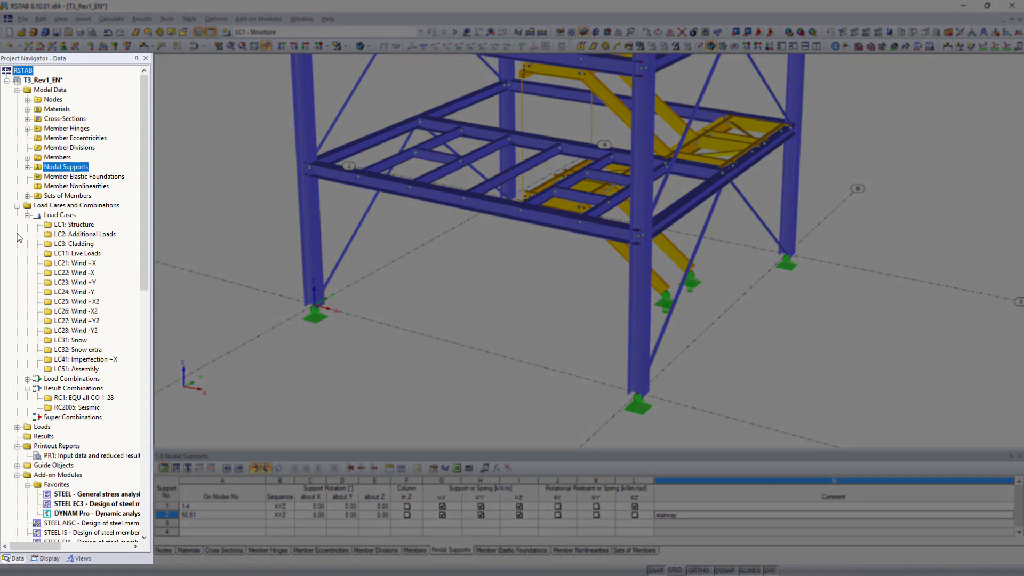
left_click(27, 129)
left_click(27, 195)
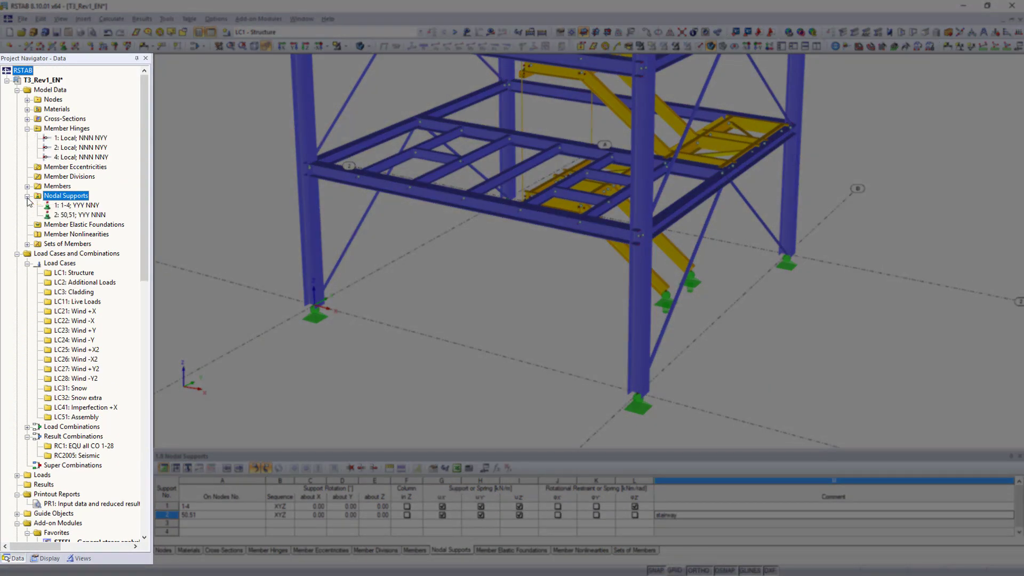
right_click(65, 206)
left_click(73, 211)
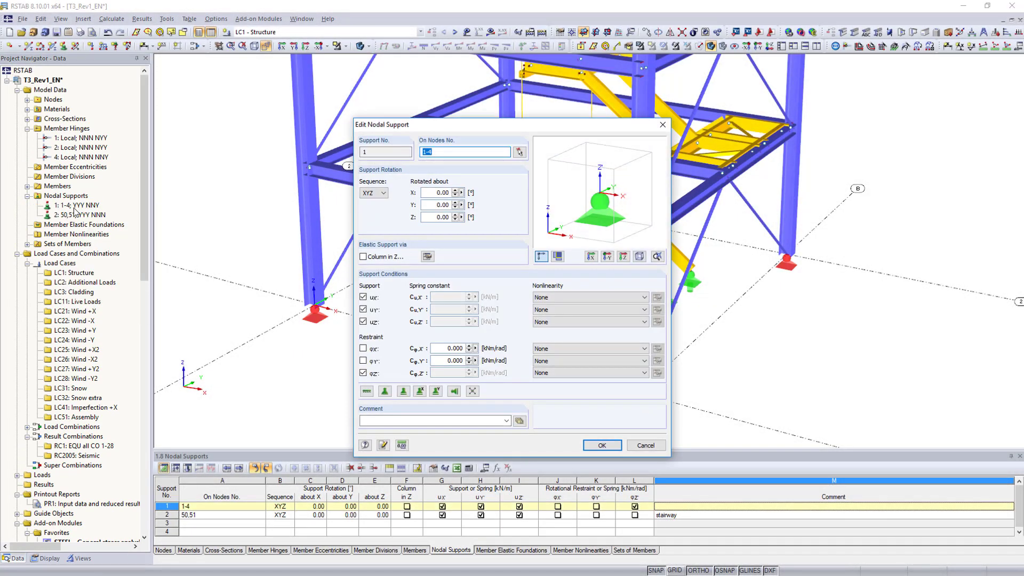
left_click(363, 372)
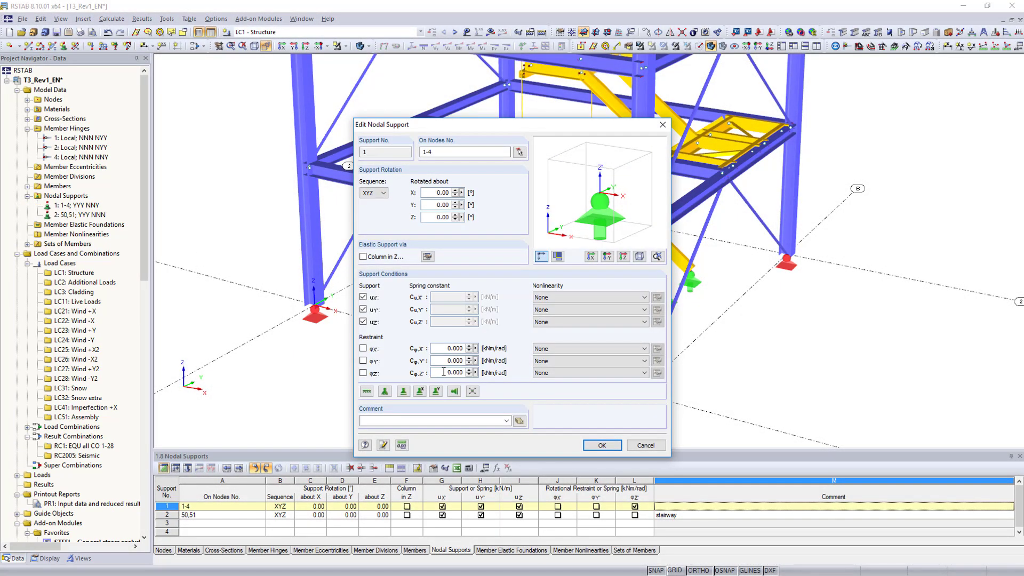
key("Return")
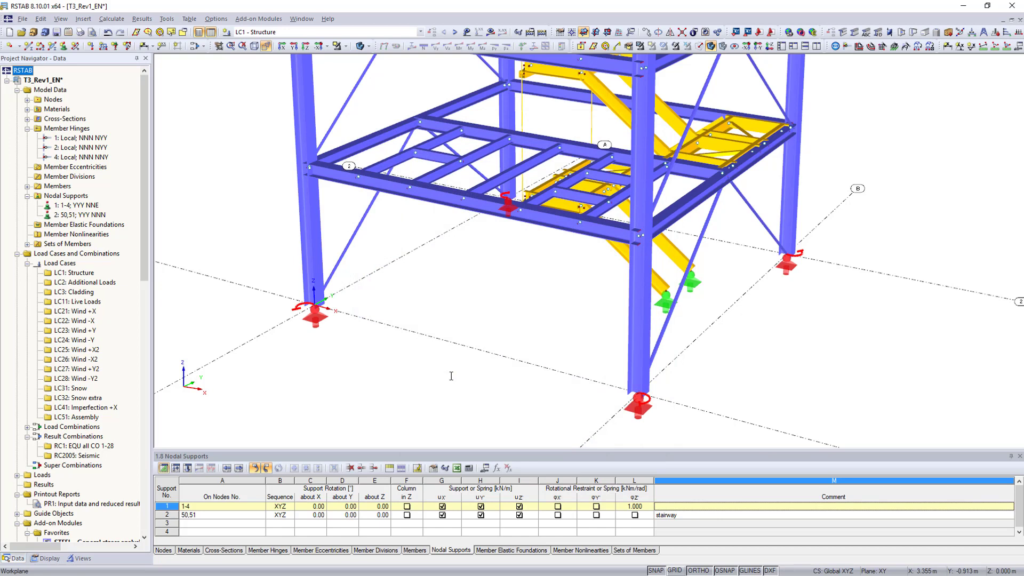
left_click(634, 506)
left_click(649, 506)
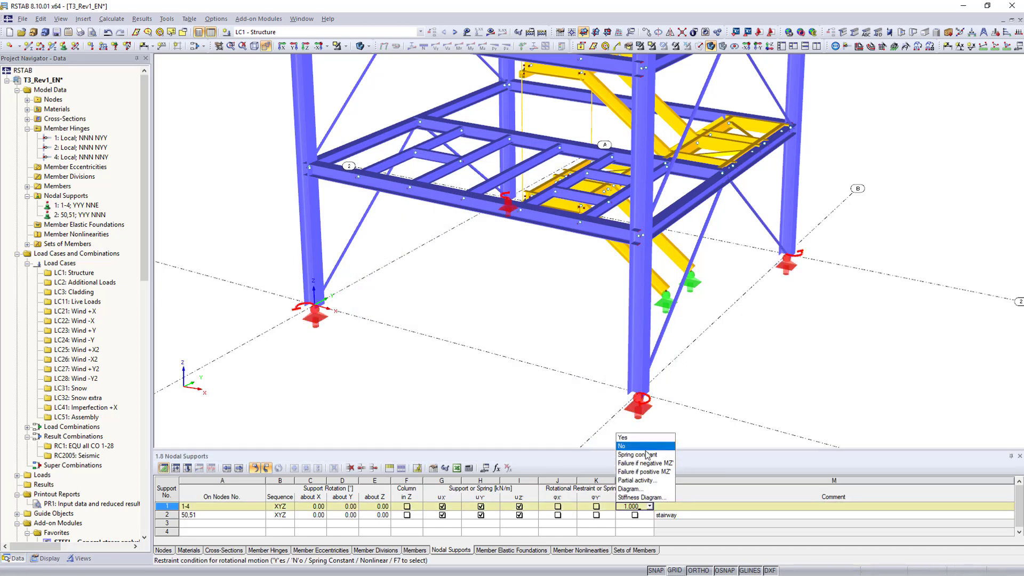
left_click(644, 445)
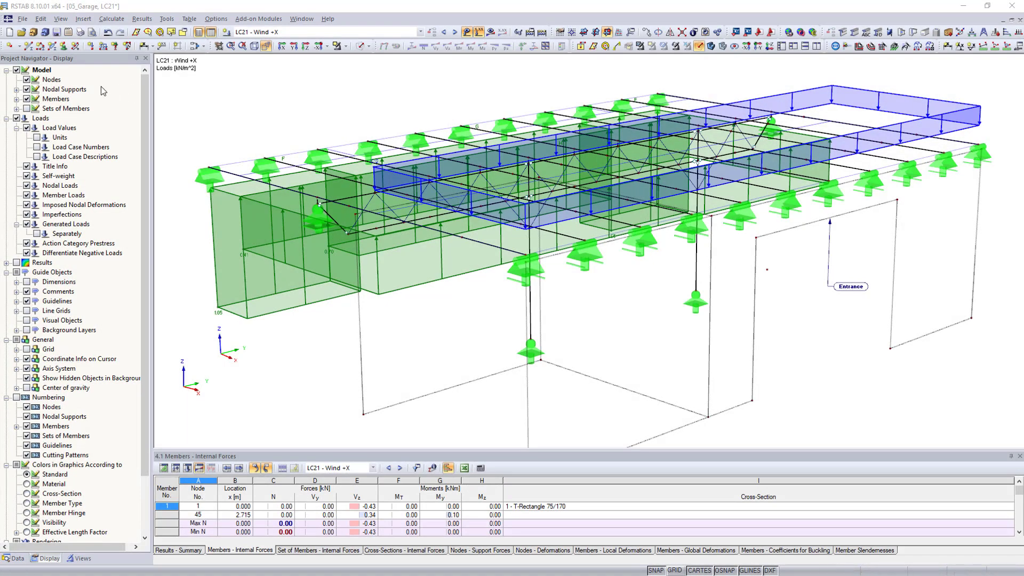
Hide loads and the Entrance comment, show the car and person, and draw deformations as coloured cross-sections
left_click(16, 118)
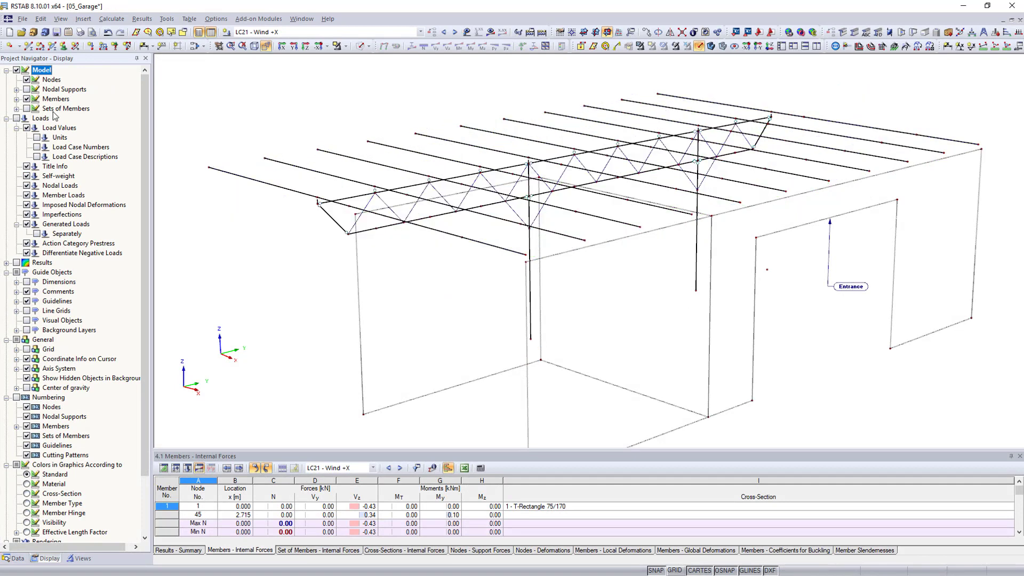
left_click(710, 46)
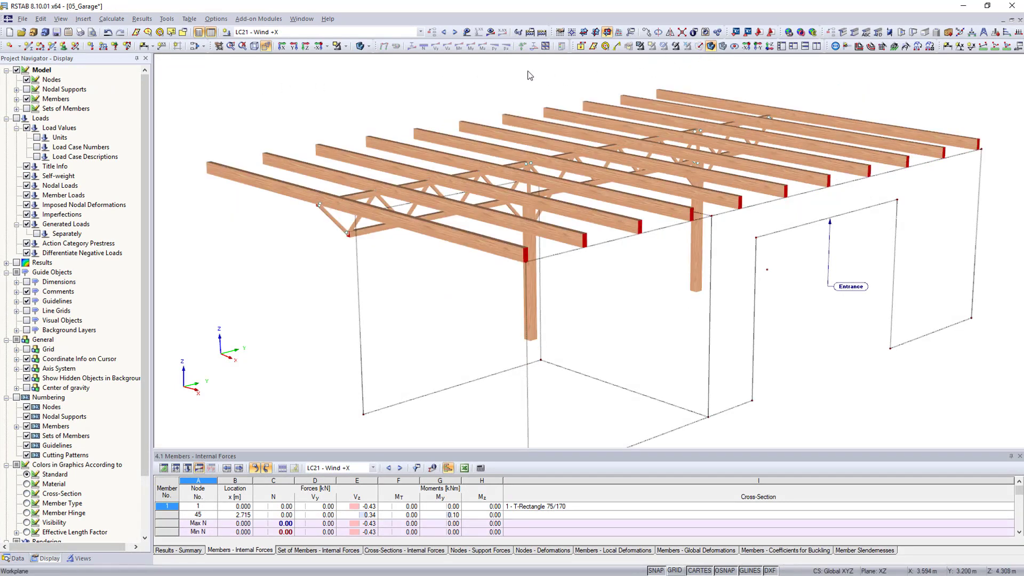
left_click(26, 291)
left_click(26, 320)
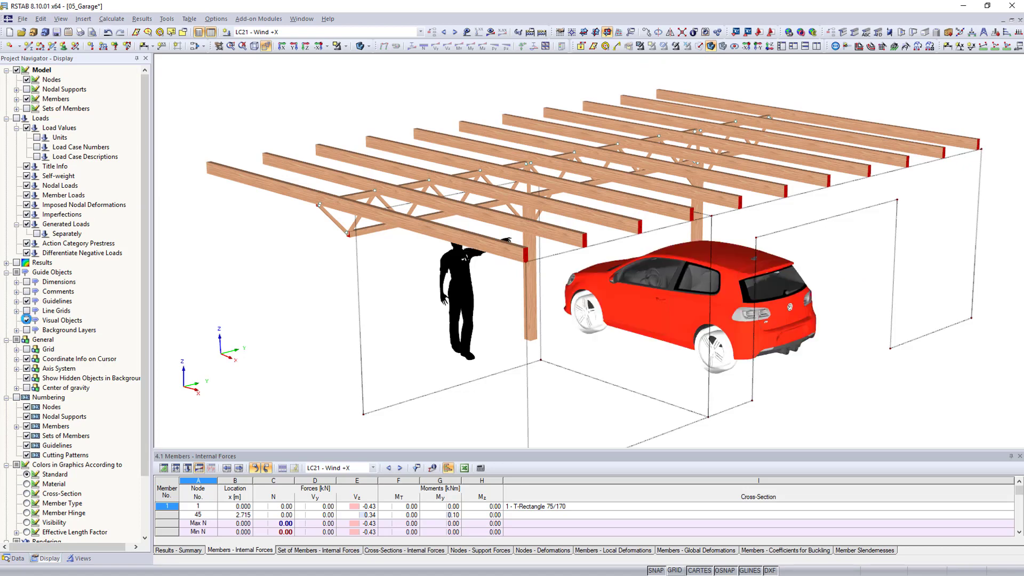
left_click(6, 263)
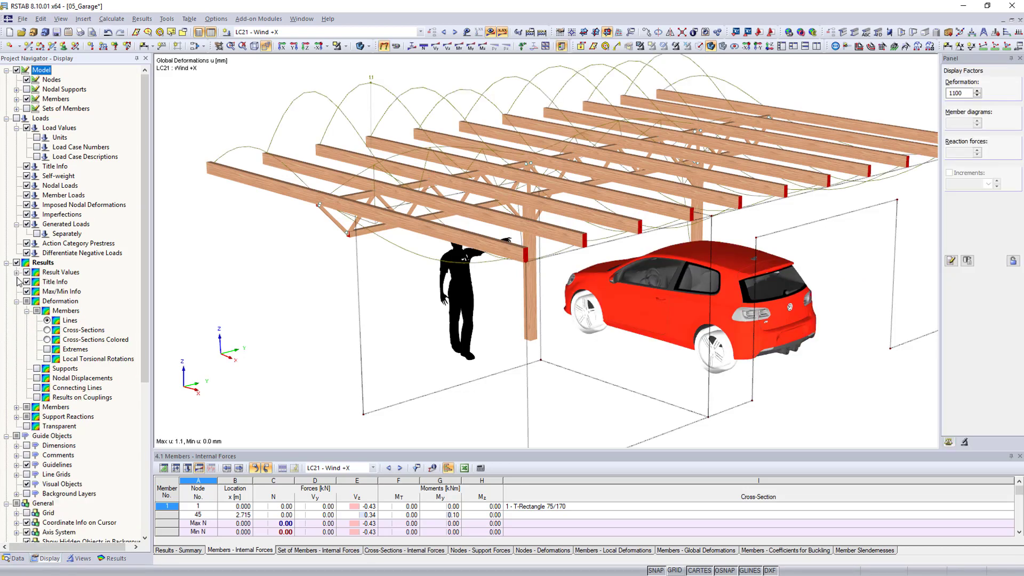
left_click(47, 339)
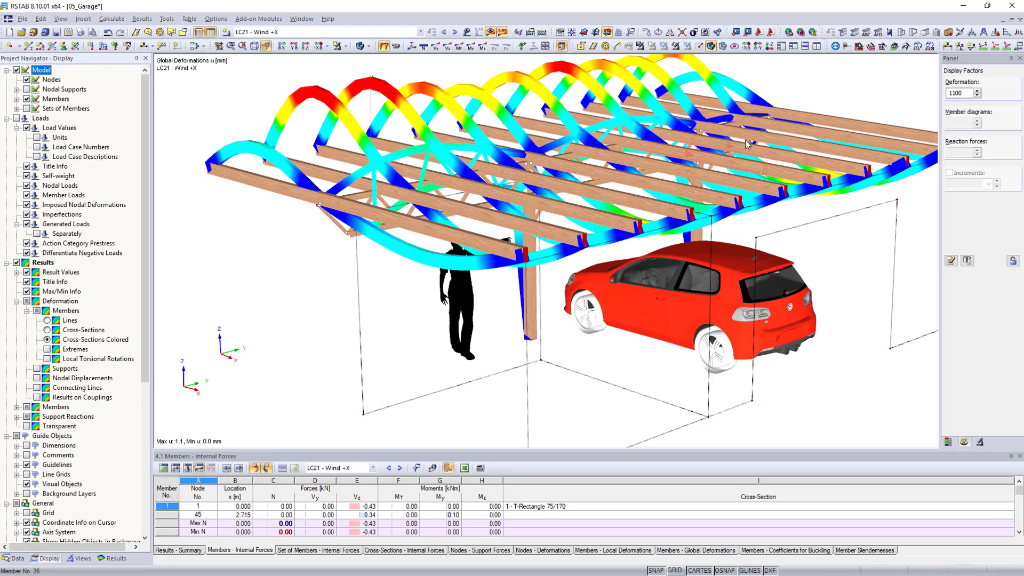
Set the deformation factor to 275 and hide the undeformed model members
left_click(978, 96)
left_click(978, 97)
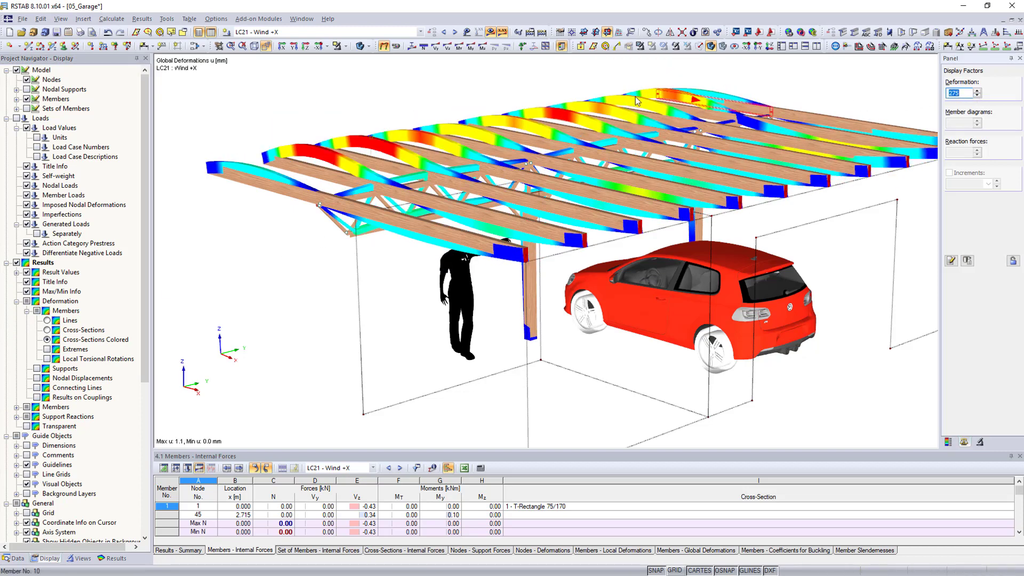
left_click(17, 69)
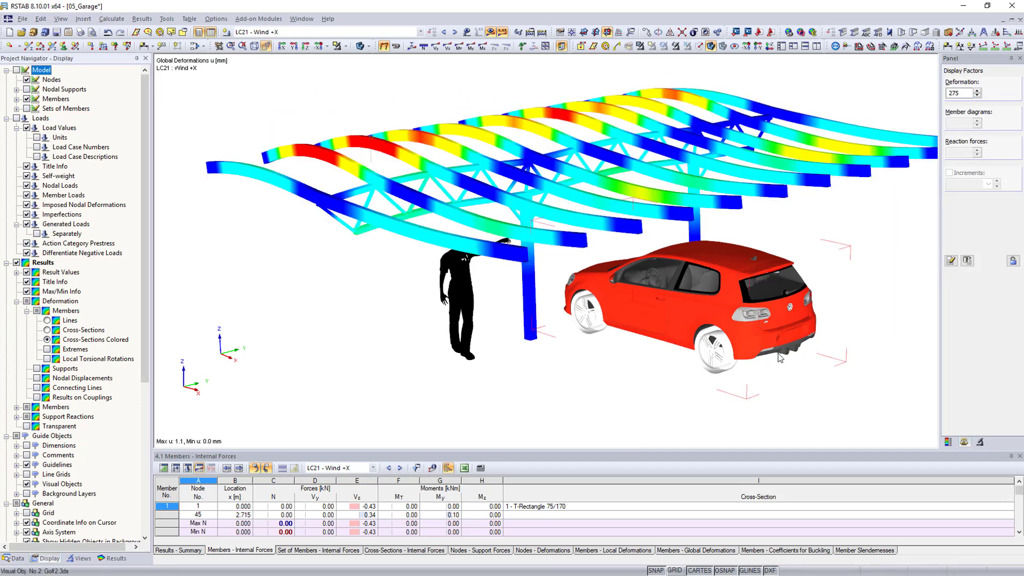
middle_click_drag(918, 275, 746, 280, "ctrl")
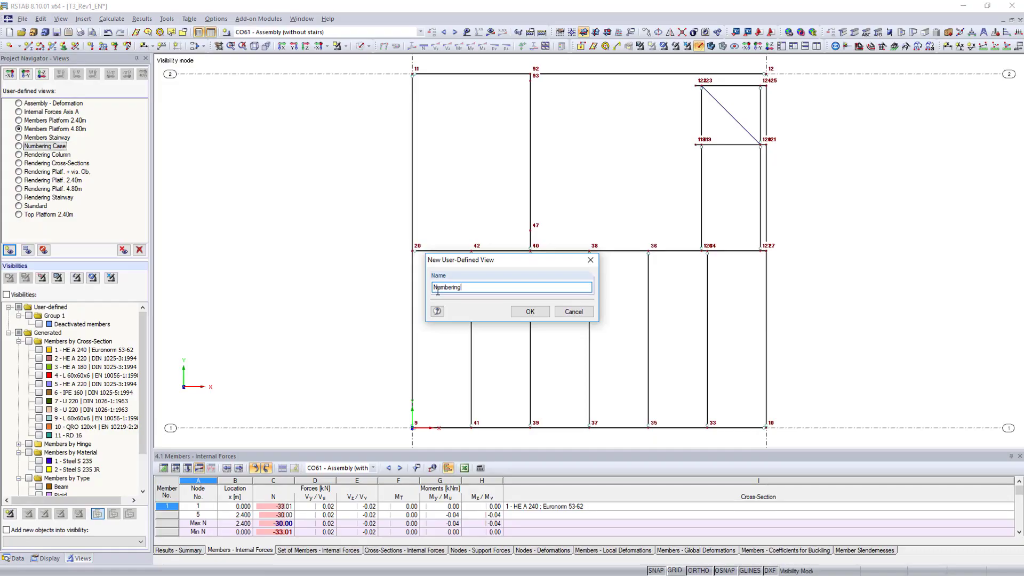
Save the Numbering user-defined view and switch to the Rendering Cross-Sections view
key("Return")
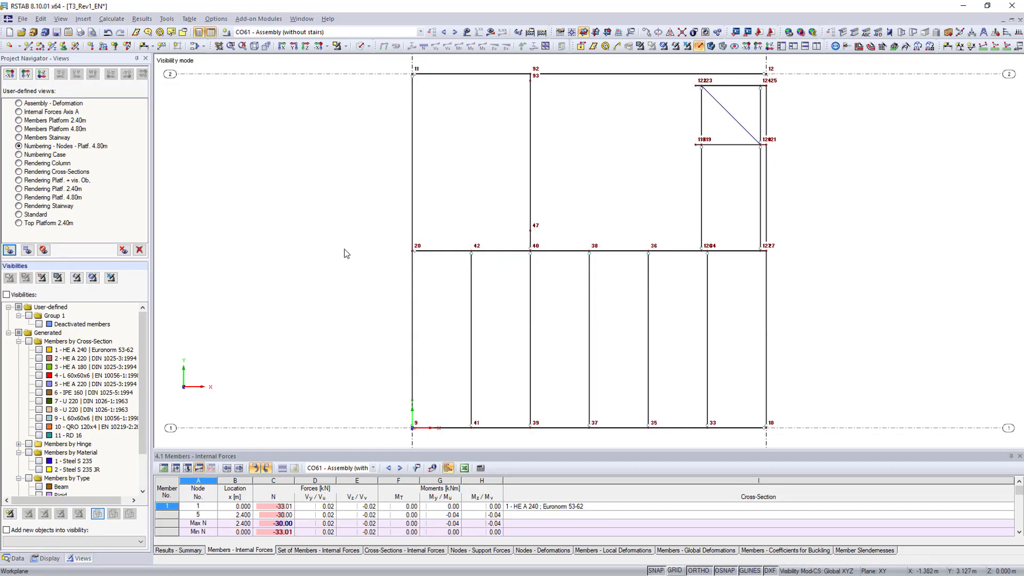
left_click(18, 155)
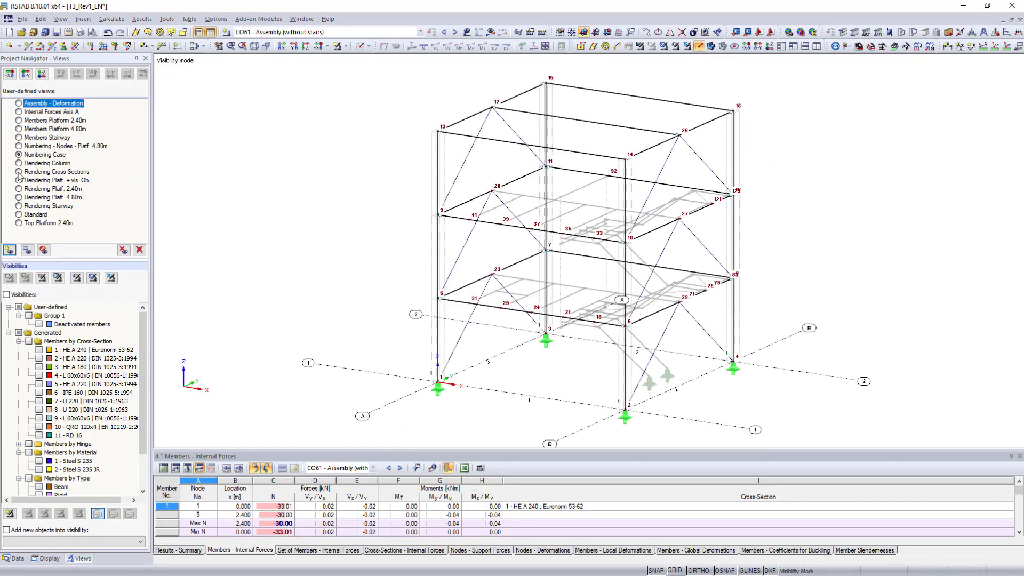
left_click(19, 172)
Toggle the deactivated members highlight, then highlight the HE A 240, HE A 220 and HE A 180 members
left_click(39, 324)
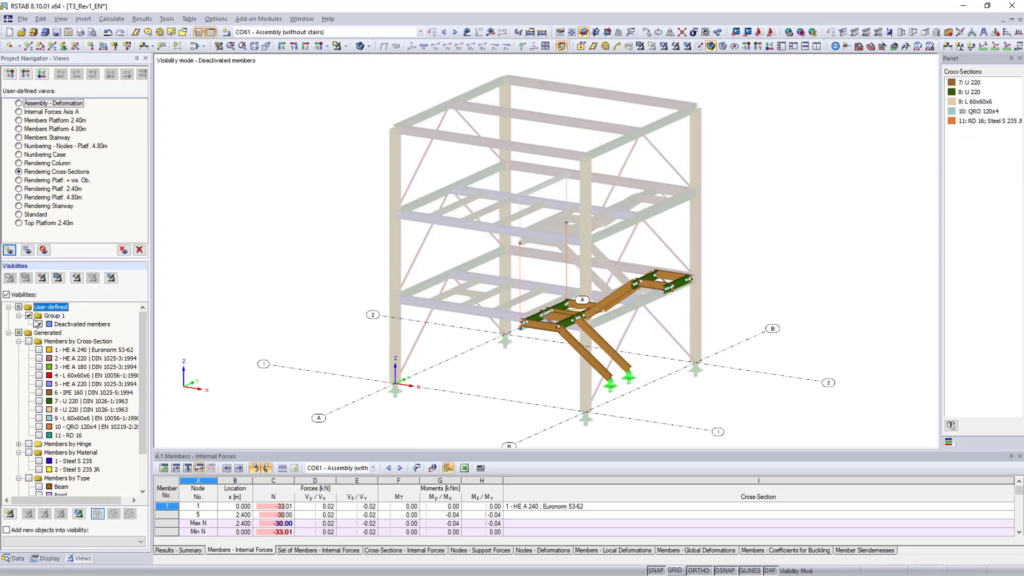
left_click(37, 323)
left_click(39, 350)
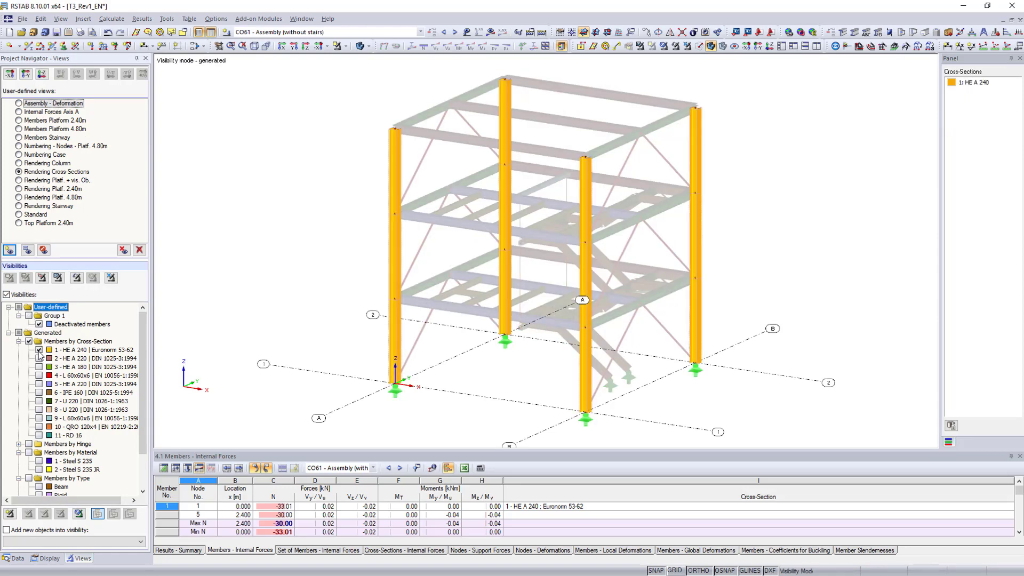
left_click(39, 358)
left_click(39, 367)
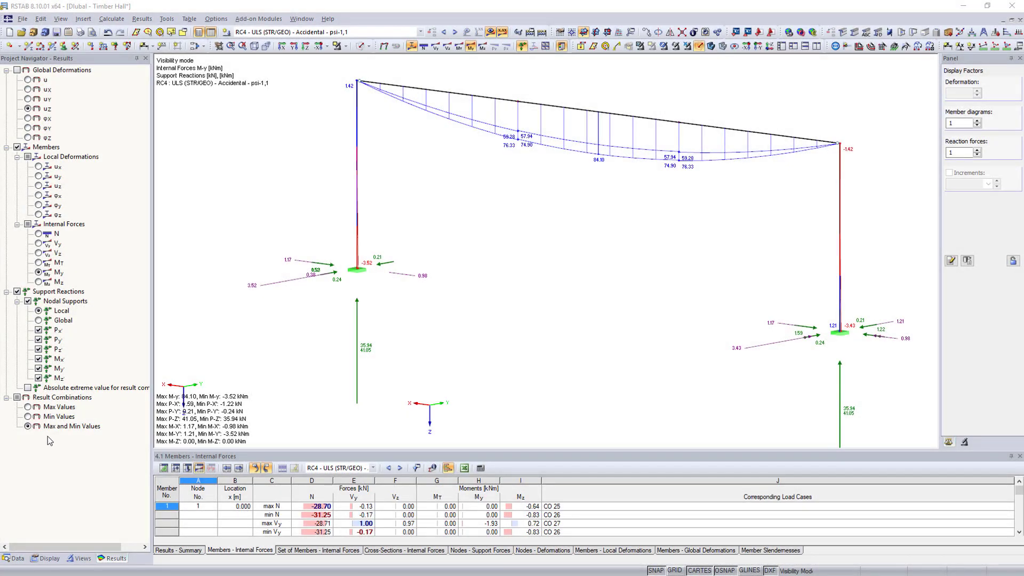
Plot max-value stirrups and provided shear reinforcement prov. a-sw on the CONCRETE Columns CA1 columns
left_click(28, 407)
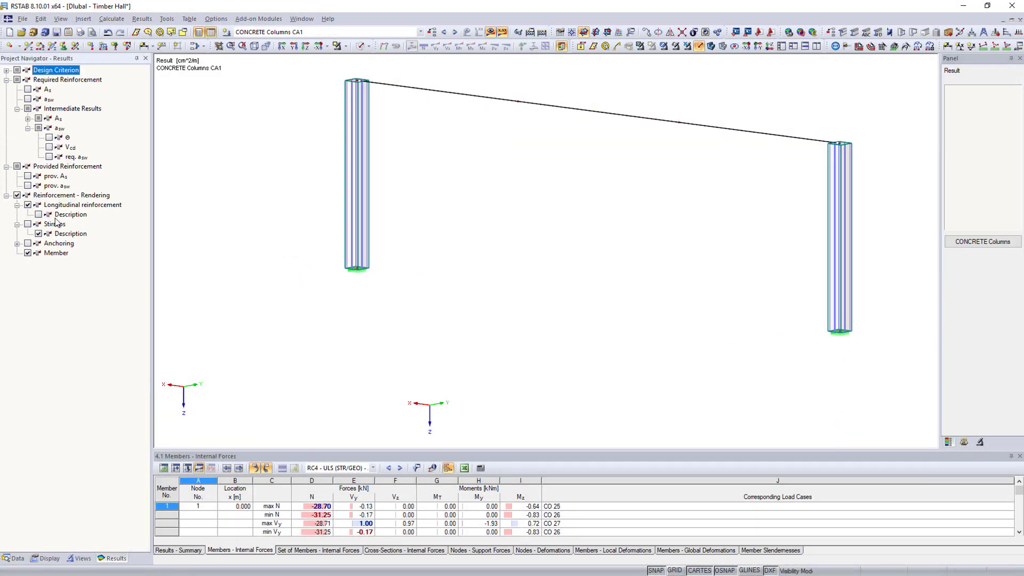
left_click(29, 224)
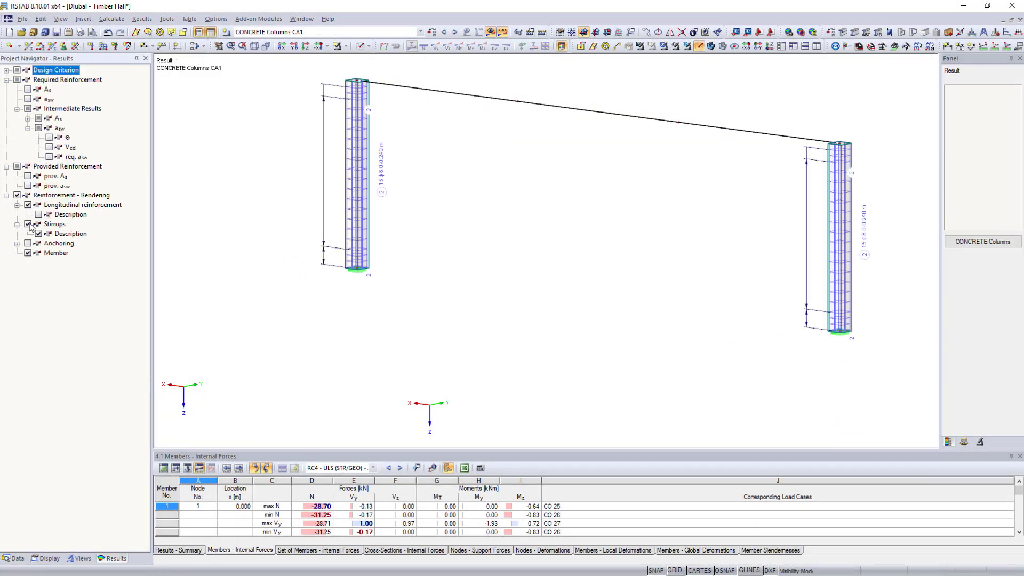
left_click(28, 186)
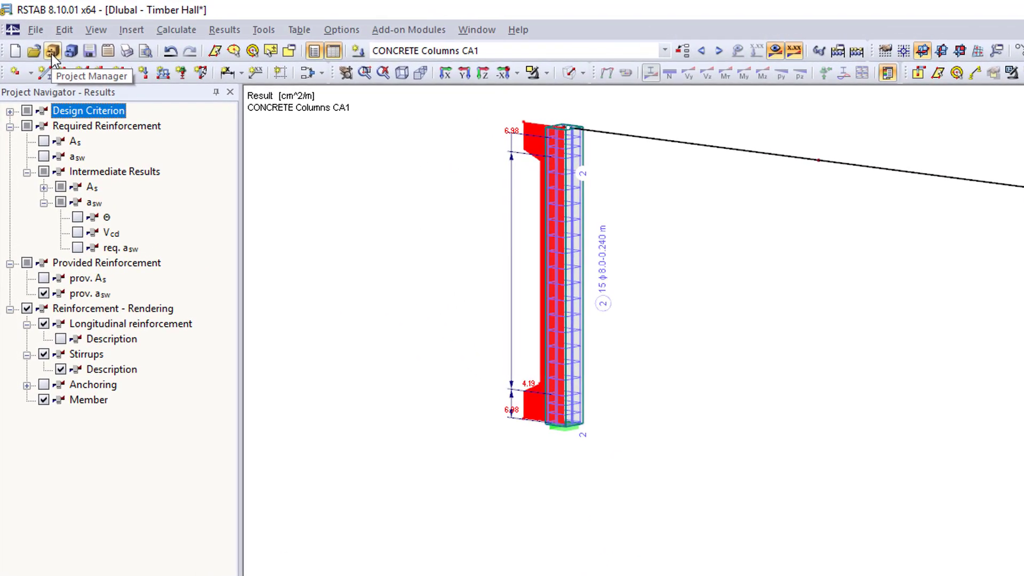
Show the RSTAB models T3 and T3 - Test of the 2017_012 - T3 - Transfer tower project
left_click(52, 52)
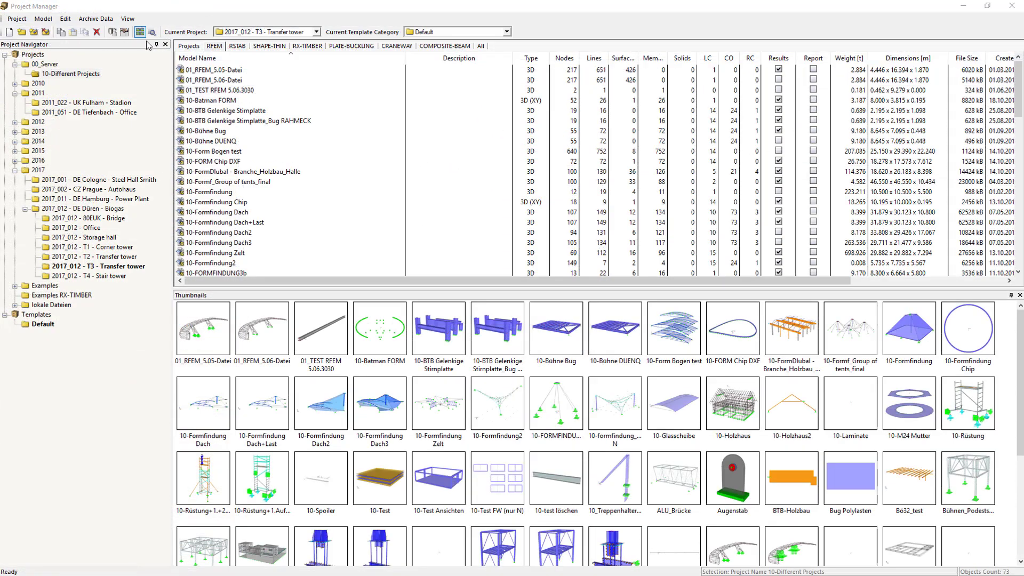
left_click(237, 47)
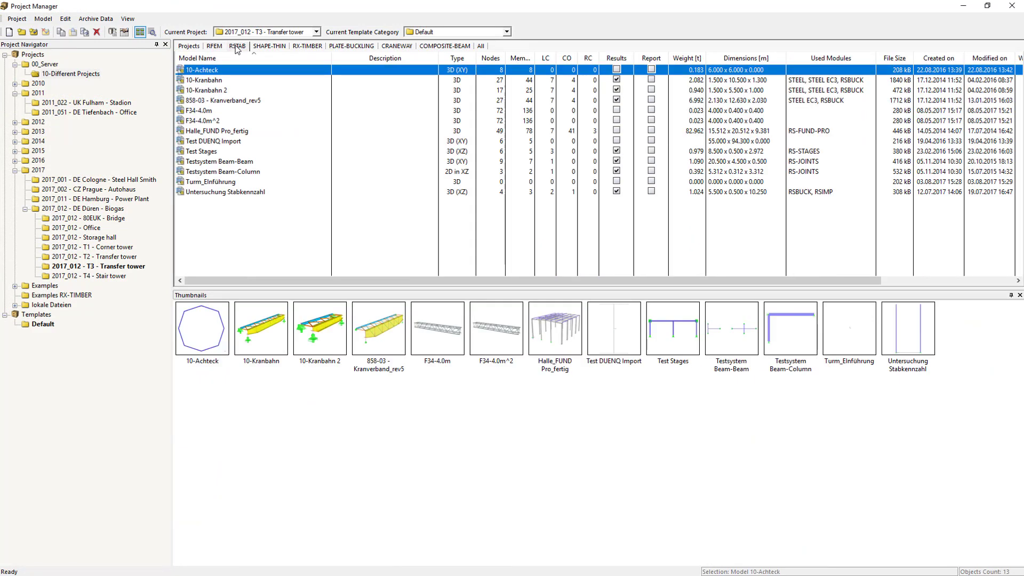
left_click(99, 267)
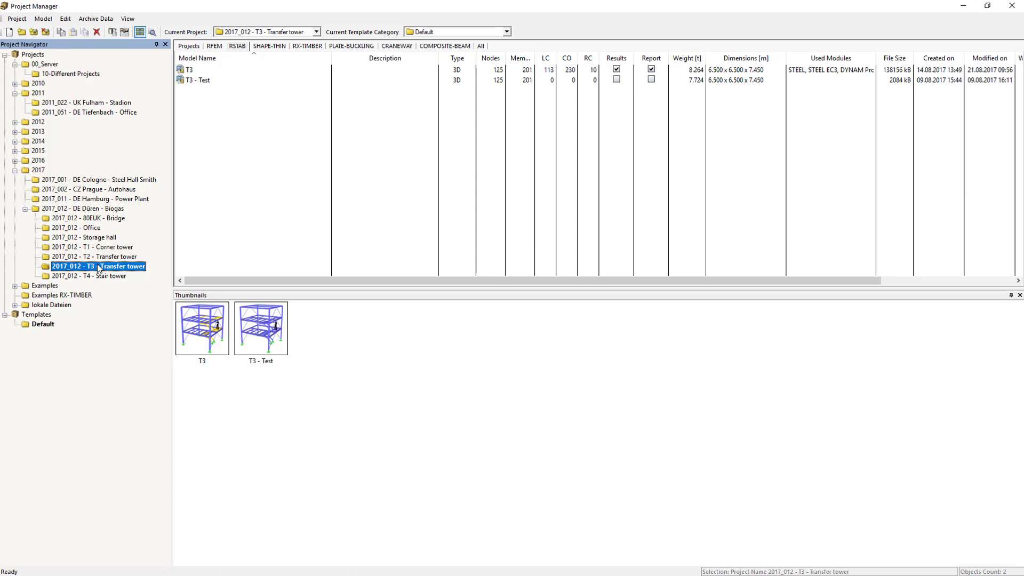